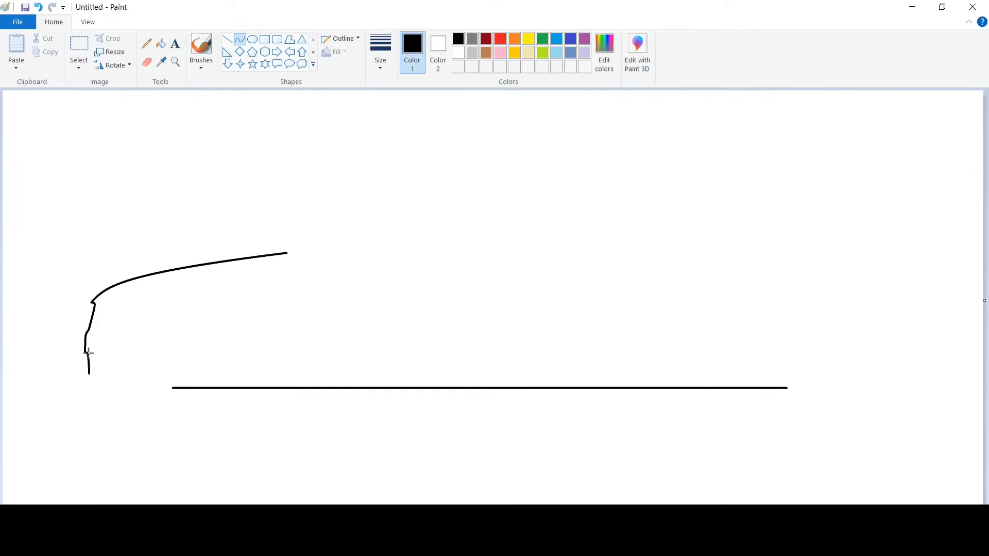
Step: Curve the front bumper into the underside line and draw the windshield curve from the hood up to the roof
drag(89, 374, 173, 387)
drag(90, 386, 72, 383)
drag(286, 254, 393, 212)
key(ctrl+z)
drag(286, 253, 514, 178)
drag(434, 195, 424, 186)
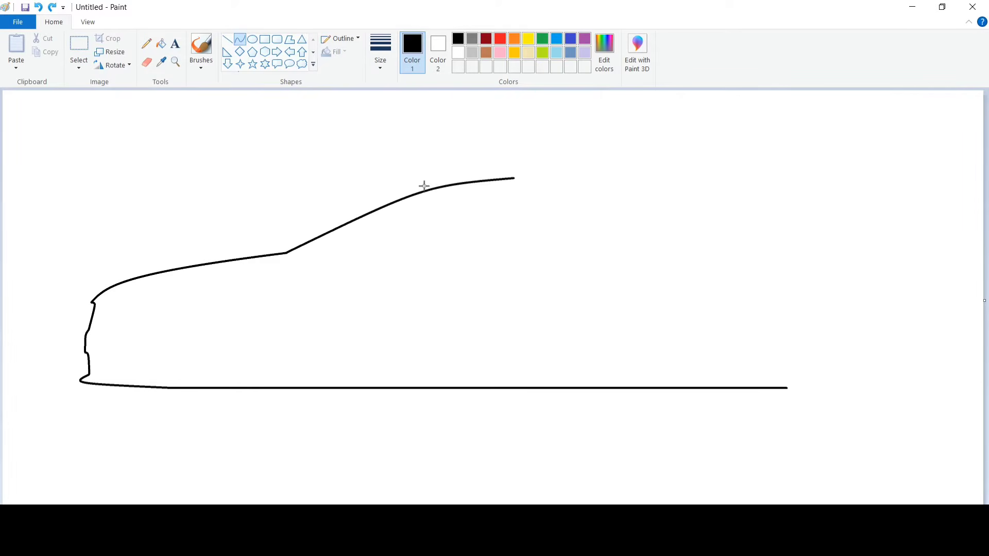
click(419, 186)
click(417, 153)
Step: Draw the roofline from the windshield curve, bending it down along the rear window
drag(514, 179, 803, 237)
drag(655, 176, 652, 180)
click(652, 180)
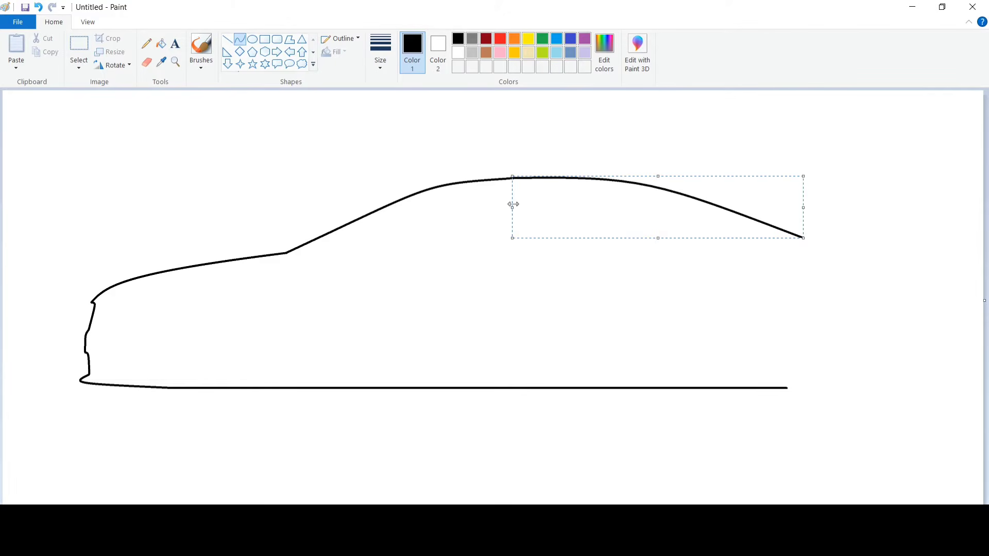
click(472, 232)
Step: Draw the short trunk lid line behind the rear window and extend the underside line as an upward curve toward the rear bumper
drag(803, 238, 880, 244)
click(814, 240)
click(813, 240)
click(804, 164)
drag(787, 388, 896, 370)
drag(840, 382, 814, 387)
click(815, 386)
click(856, 248)
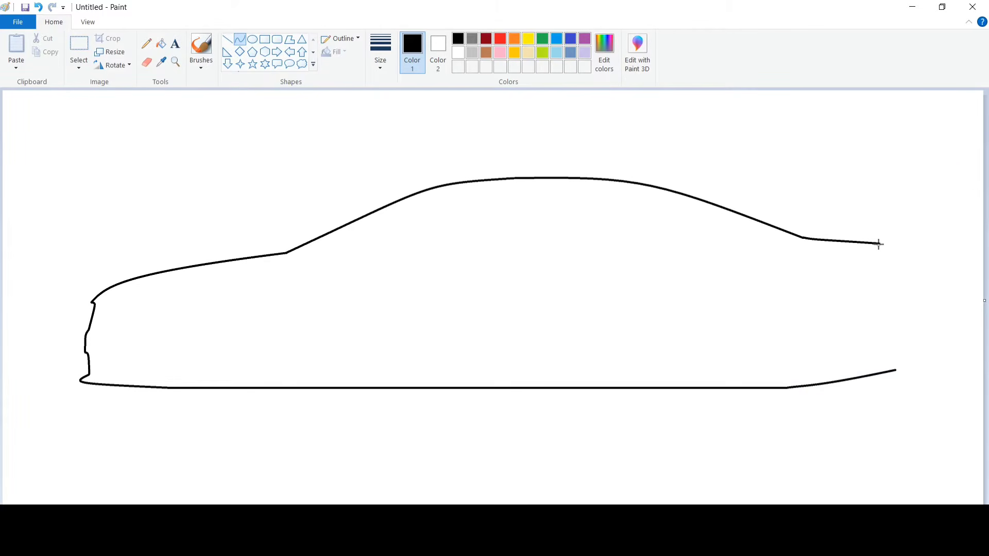
Step: Draw the stepped rear end outline with short curves from the trunk edge down to the underside line
drag(882, 242, 884, 240)
click(874, 262)
click(905, 278)
mouse_move(875, 291)
mouse_down()
mouse_move(891, 321)
mouse_move(891, 358)
mouse_up()
click(884, 292)
click(884, 292)
click(895, 262)
click(894, 307)
click(892, 305)
click(895, 341)
click(896, 341)
click(899, 363)
click(910, 320)
Step: Draw a small dipped curve at the windshield base and an inner curve following the windshield up to the roof
click(318, 260)
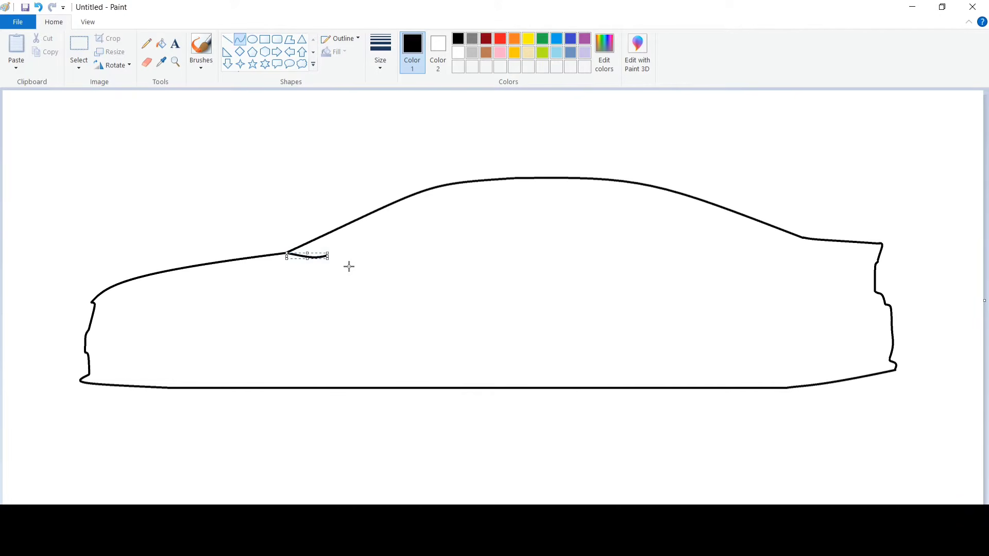
click(374, 271)
mouse_move(328, 256)
mouse_down()
mouse_move(525, 225)
mouse_move(505, 186)
mouse_up()
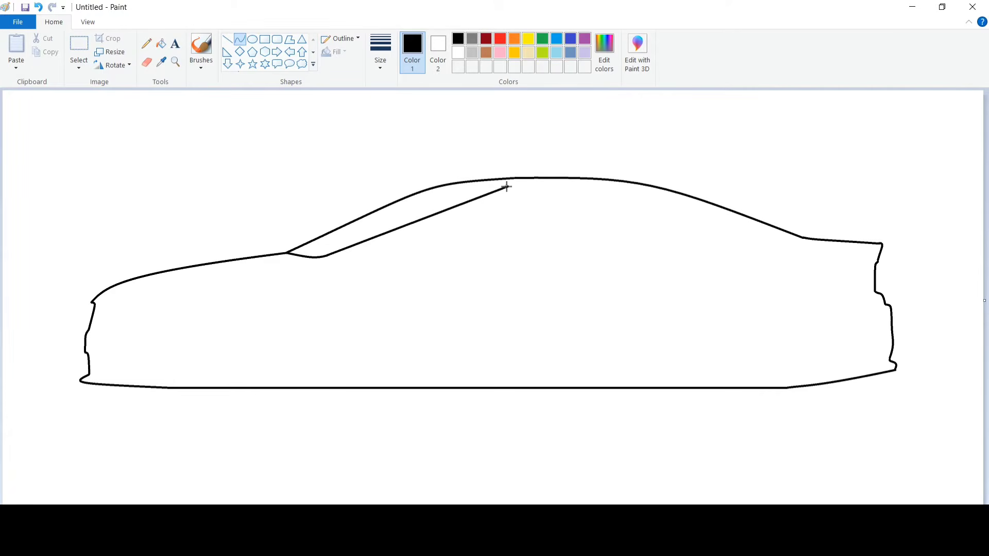
click(434, 194)
click(438, 193)
click(561, 232)
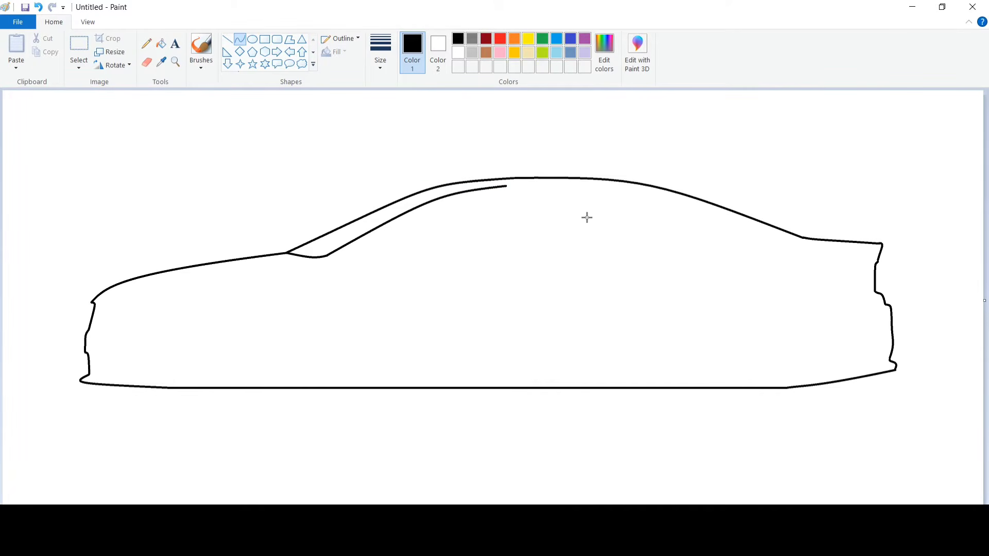
Step: Continue the inner roof curve rearward and join it to the base of the rear window
drag(505, 186, 718, 215)
mouse_move(611, 200)
mouse_down()
mouse_move(586, 182)
mouse_move(553, 184)
mouse_move(650, 188)
mouse_up()
click(740, 200)
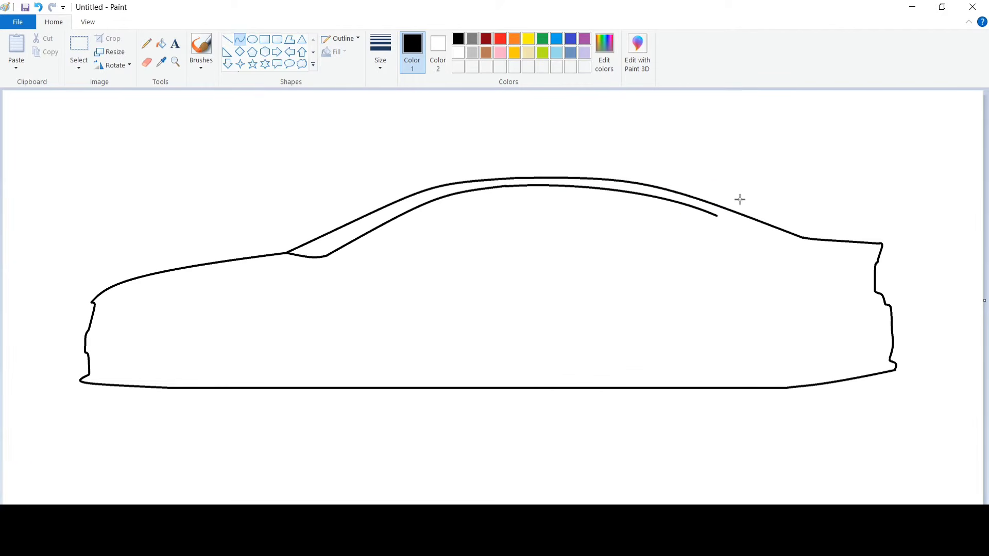
mouse_move(715, 215)
mouse_down()
mouse_move(802, 237)
mouse_move(757, 231)
mouse_move(768, 241)
mouse_up()
click(749, 159)
Step: Draw the curved upper edge of the side windows just below the inner roof curve
drag(337, 261, 530, 189)
mouse_move(432, 211)
mouse_down()
mouse_move(456, 194)
mouse_move(441, 192)
mouse_up()
click(563, 226)
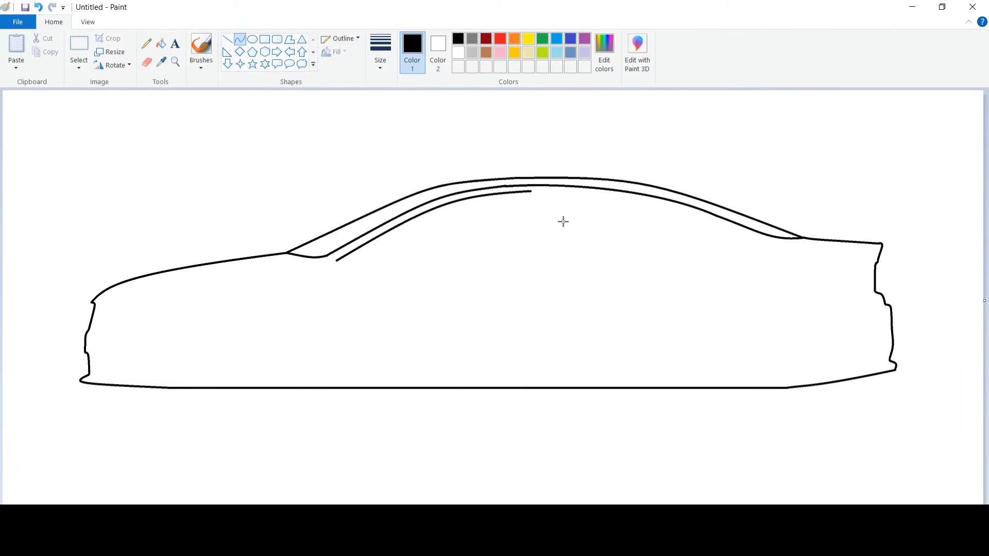
drag(556, 196, 682, 224)
mouse_move(625, 202)
mouse_down()
mouse_move(622, 190)
mouse_move(641, 199)
mouse_up()
click(734, 242)
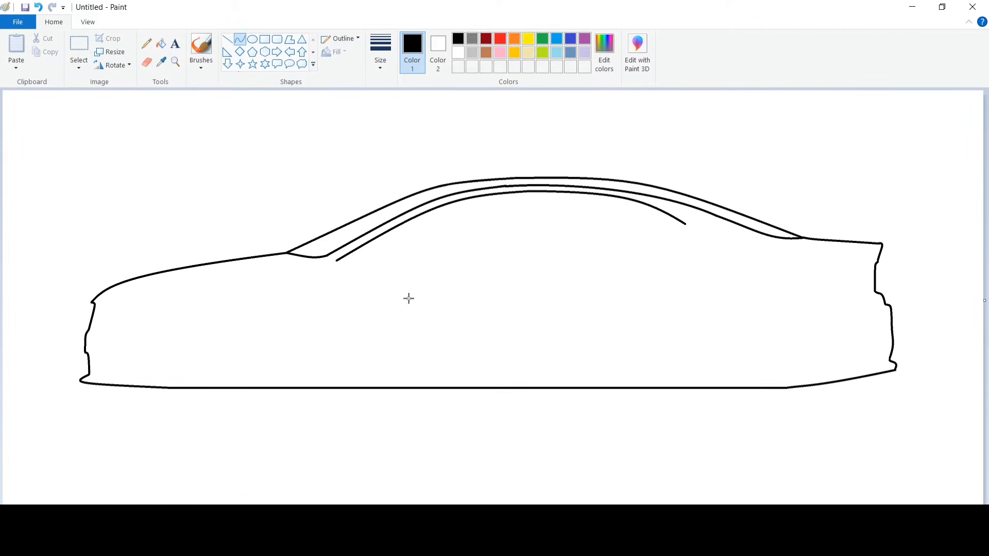
Step: Draw the lower edge of the side windows and close the window outline with a rounded rear end
drag(337, 266, 700, 254)
click(532, 259)
click(531, 259)
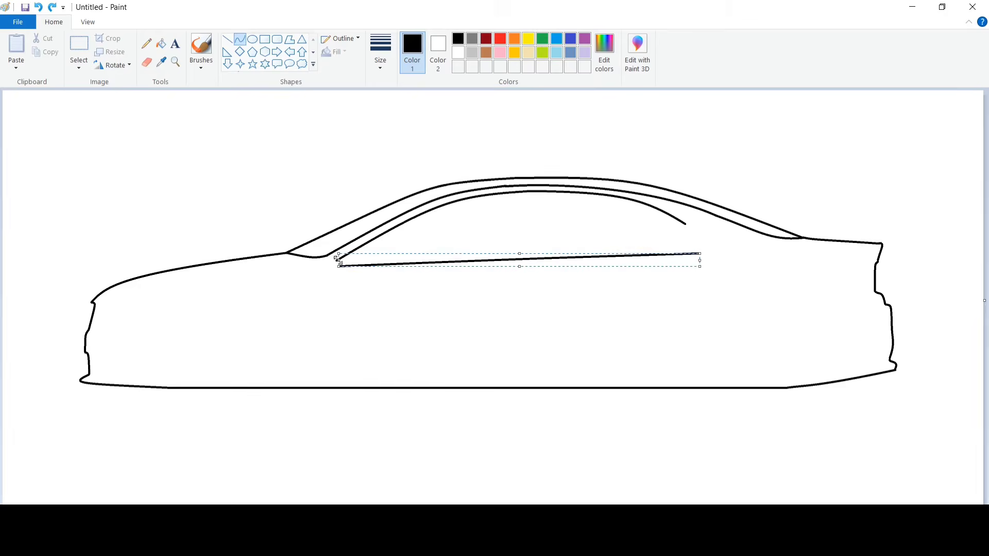
drag(337, 260, 335, 256)
click(415, 222)
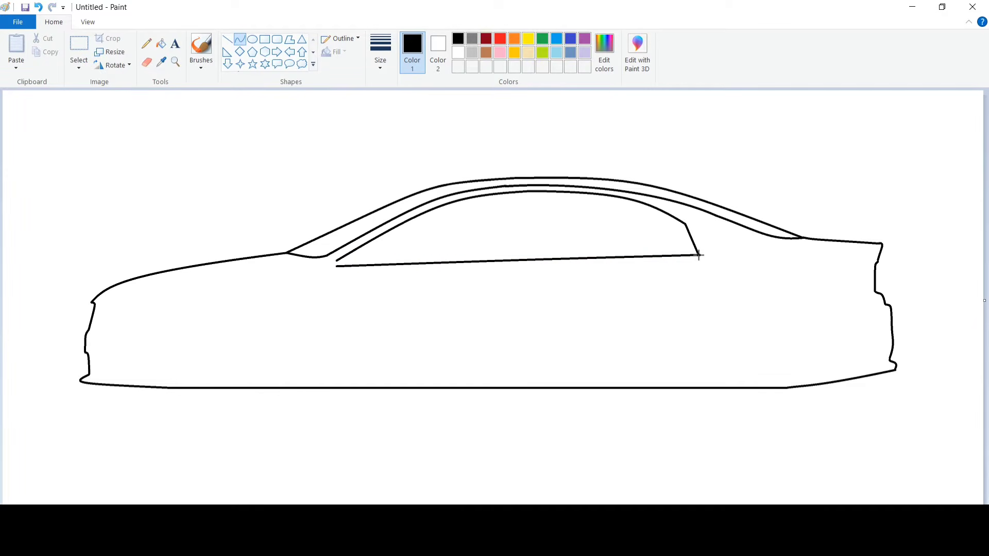
drag(699, 255, 724, 249)
Step: Draw the door outline below the windows with a curved front edge, a straight bottom line and a curved rear edge
drag(338, 260, 340, 373)
mouse_move(339, 316)
mouse_down()
mouse_move(327, 316)
mouse_move(326, 326)
mouse_up()
click(326, 327)
click(227, 40)
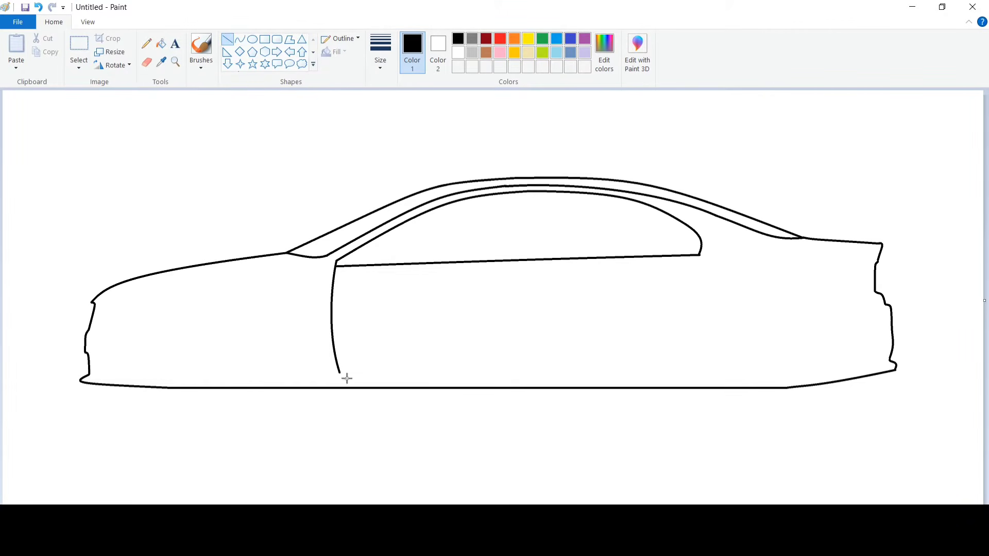
mouse_move(340, 373)
mouse_down()
mouse_move(601, 402)
mouse_move(700, 256)
mouse_up()
click(240, 39)
mouse_move(633, 363)
mouse_down()
mouse_move(633, 377)
mouse_move(682, 287)
mouse_move(719, 349)
mouse_up()
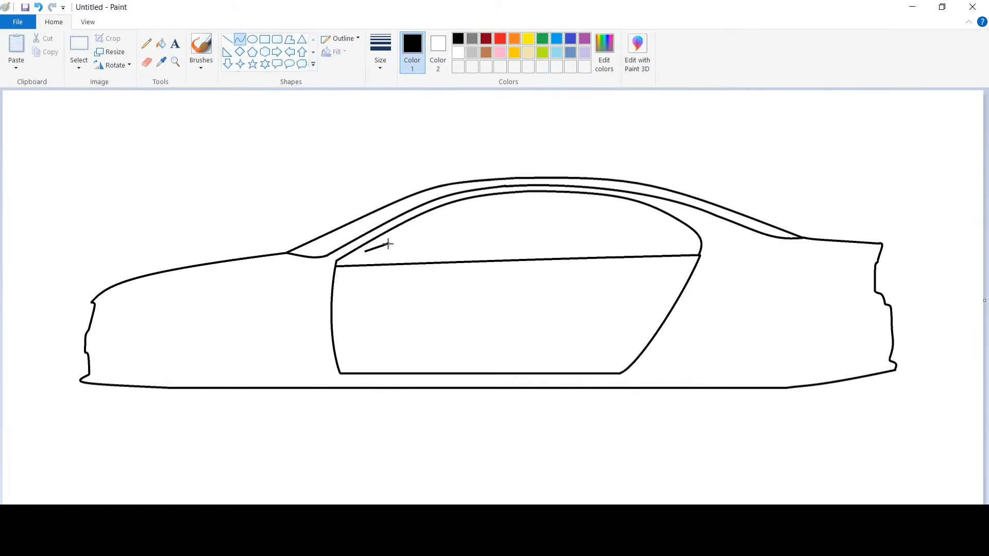
Step: Draw a rounded side mirror with a horizontal dividing line at the front corner of the windows
drag(388, 244, 388, 242)
mouse_move(378, 245)
mouse_down()
mouse_move(364, 239)
mouse_move(391, 263)
mouse_up()
mouse_move(370, 256)
mouse_down()
mouse_move(366, 265)
mouse_move(382, 265)
mouse_move(394, 253)
mouse_up()
Step: Draw straight lines for the center and rear window pillars and double the lower edges of the front and rear door windows
click(227, 40)
mouse_move(528, 192)
mouse_down()
mouse_move(511, 262)
mouse_move(535, 261)
mouse_up()
drag(533, 193, 522, 261)
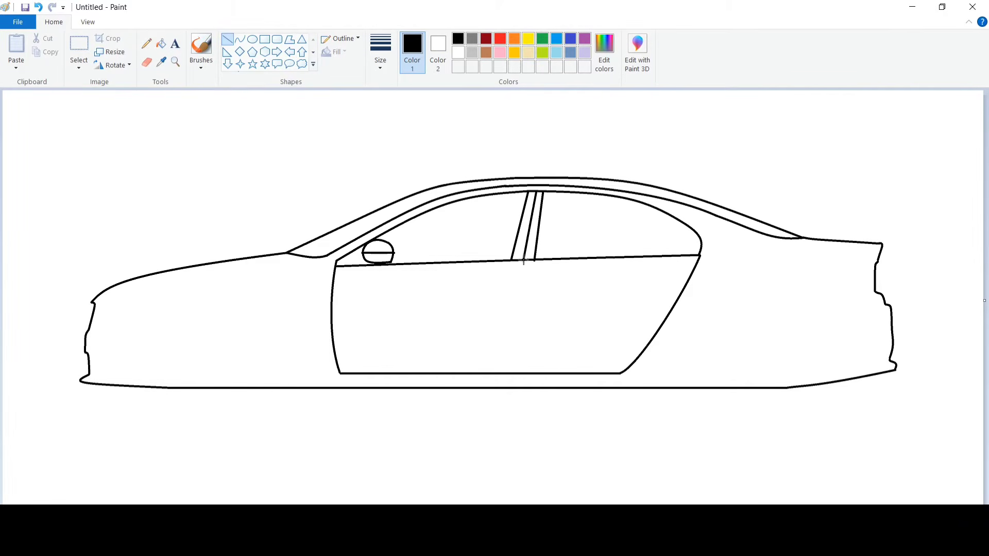
drag(646, 232, 642, 255)
click(669, 237)
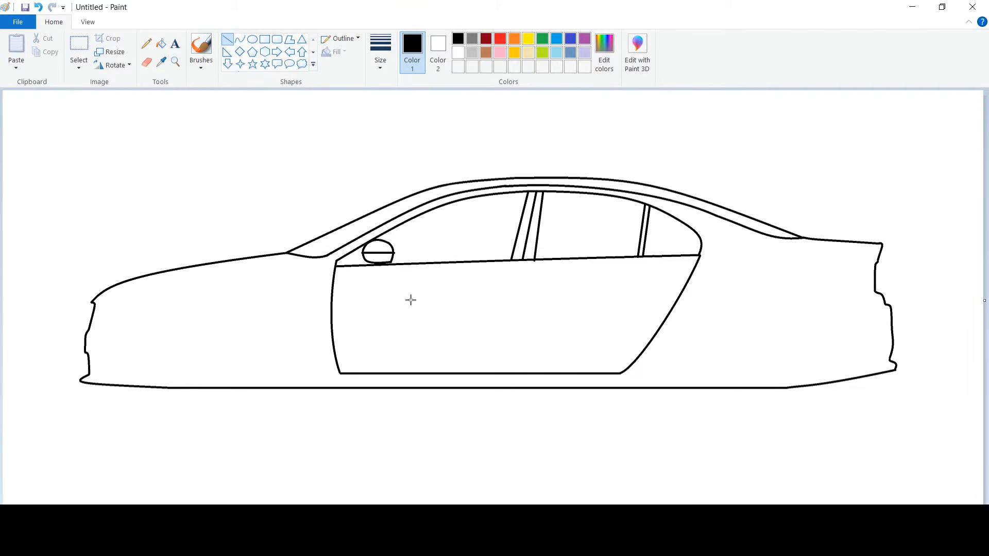
drag(392, 262, 639, 255)
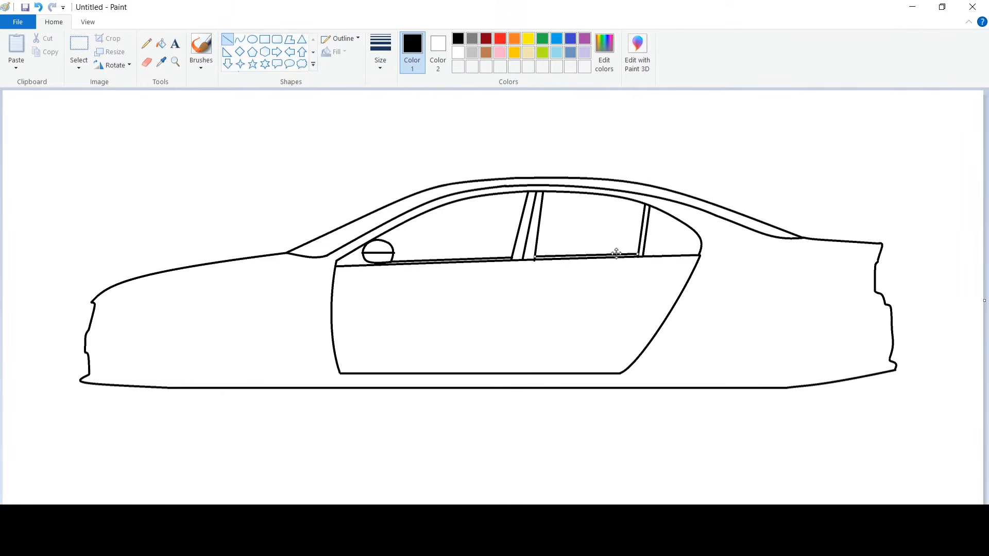
click(619, 222)
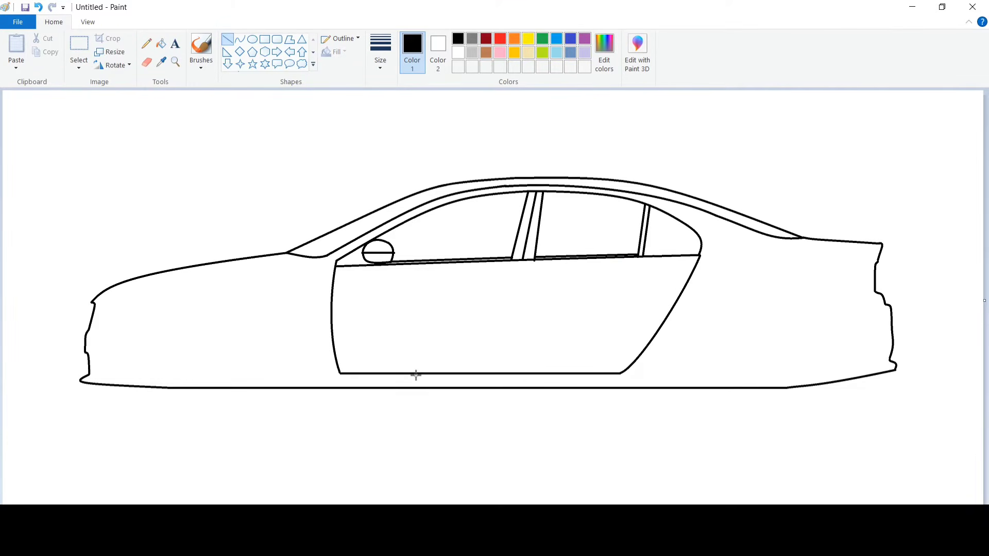
Step: Draw the elongated headlight outline with curves on the front fender
click(240, 39)
double_click(108, 309)
click(136, 273)
mouse_move(114, 303)
mouse_down()
mouse_move(172, 302)
mouse_move(171, 294)
mouse_up()
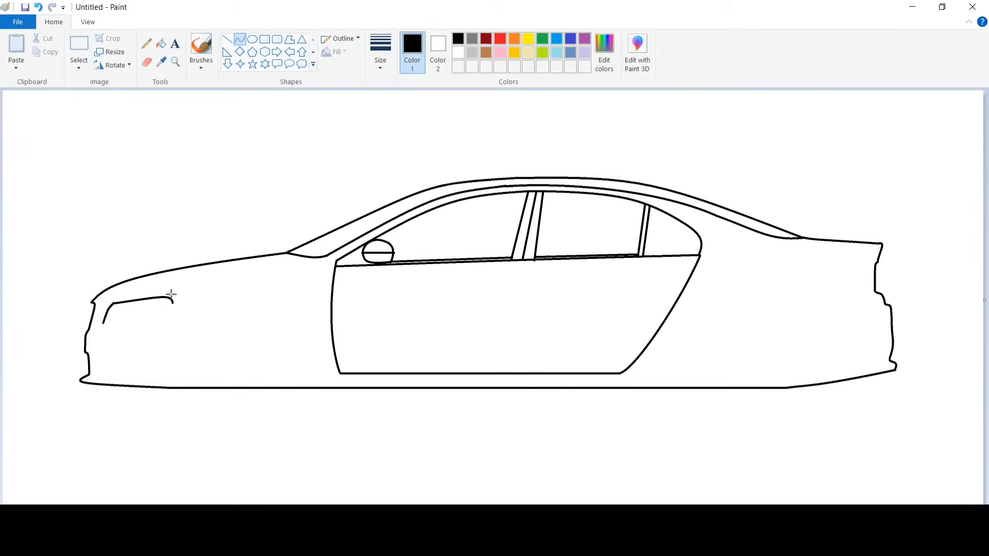
click(171, 293)
click(189, 275)
drag(104, 324, 176, 310)
Step: Draw the fog light outline in the front bumper and a slanted divider inside the headlight
drag(128, 361, 138, 355)
mouse_move(131, 368)
mouse_down()
mouse_move(144, 363)
mouse_move(143, 349)
mouse_up()
click(136, 371)
click(167, 340)
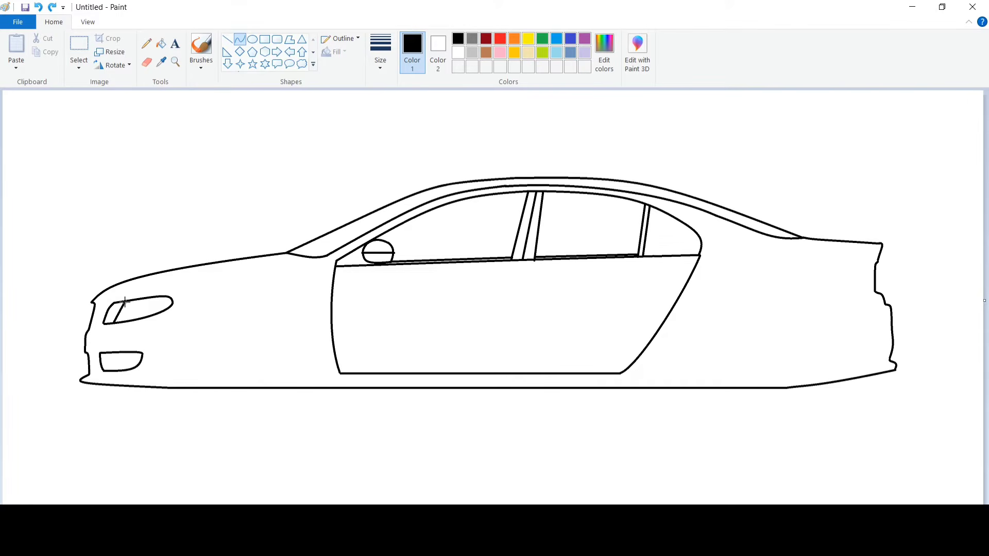
Step: Add a small ellipse inside the fog light and draw the straight front and bottom edges of the taillight
click(252, 40)
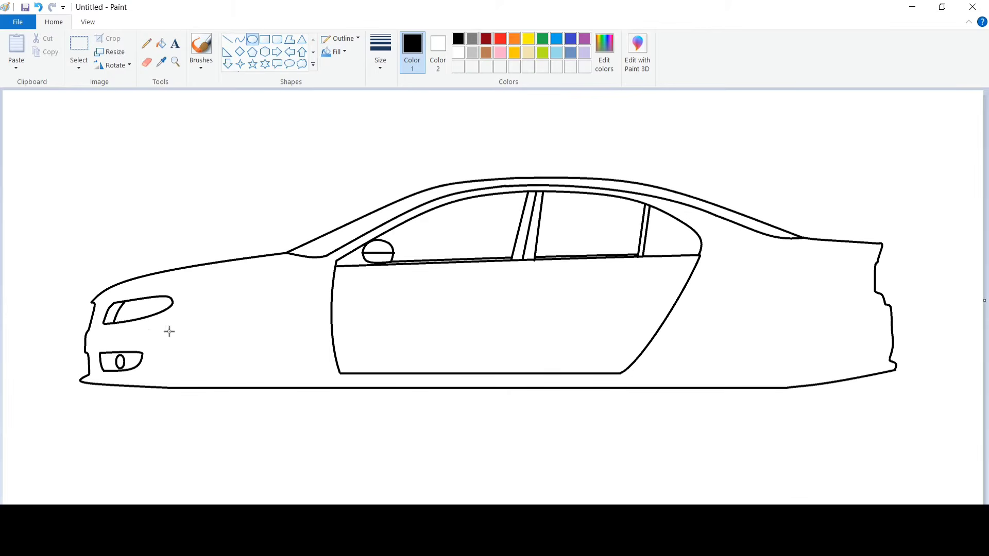
click(227, 40)
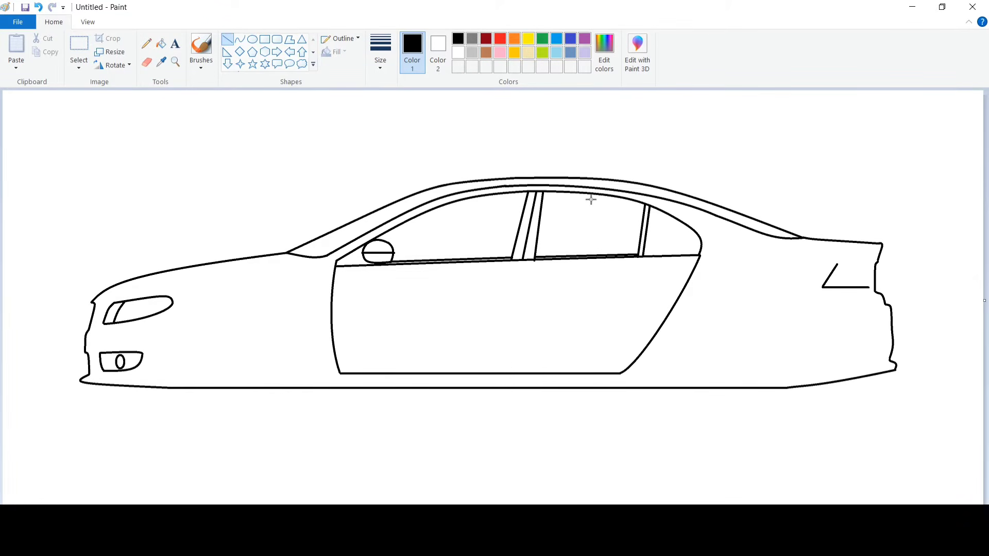
Step: Draw a curved dividing line between the front and rear doors, from the center pillar down to the door bottom
click(239, 39)
drag(524, 260, 509, 372)
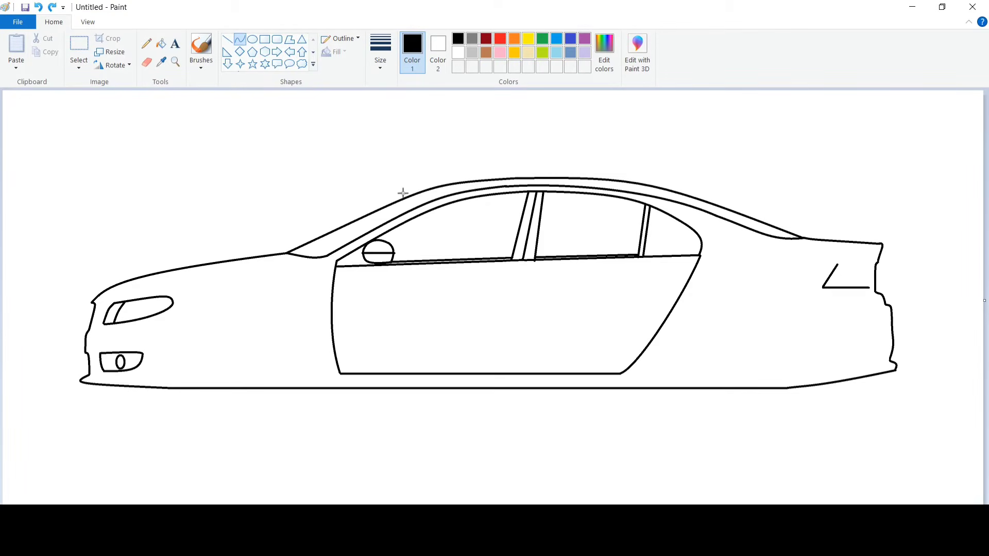
click(380, 52)
click(404, 154)
click(514, 283)
click(510, 313)
click(567, 318)
Step: Zoom in on the car's rear and draw the curved top edge of the taillight
click(88, 22)
click(16, 47)
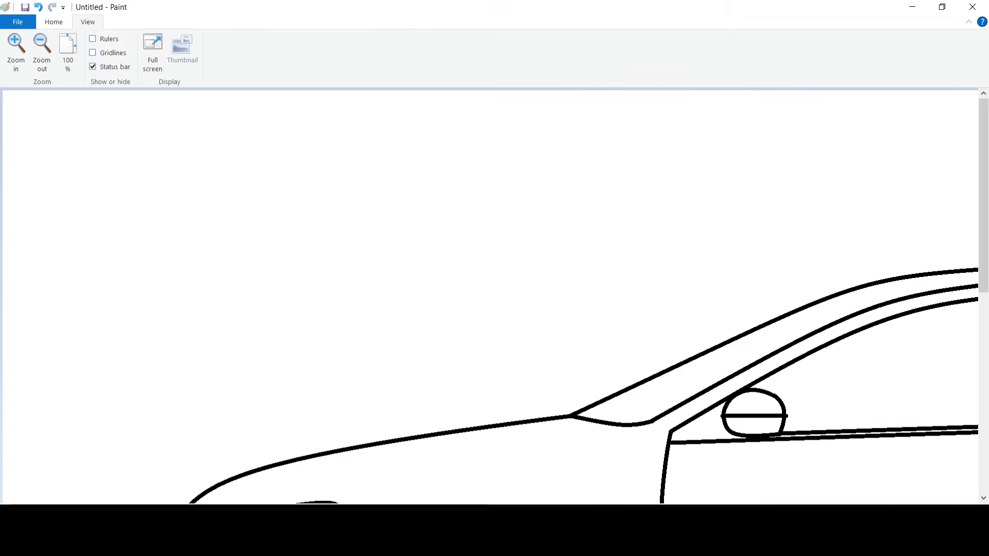
drag(463, 508, 953, 508)
scroll(413, 163, down, 4)
click(54, 22)
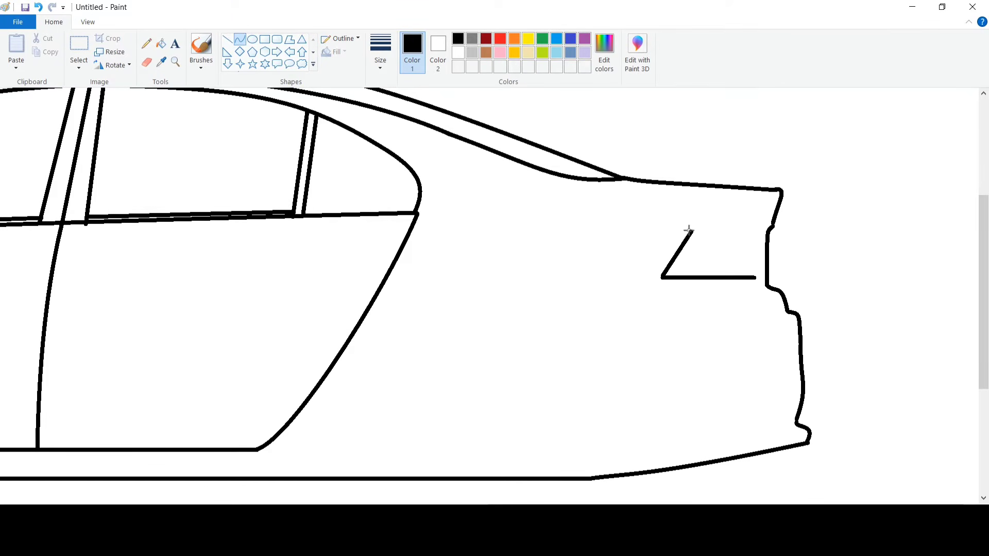
mouse_move(689, 231)
mouse_down()
mouse_move(758, 214)
mouse_move(715, 223)
mouse_up()
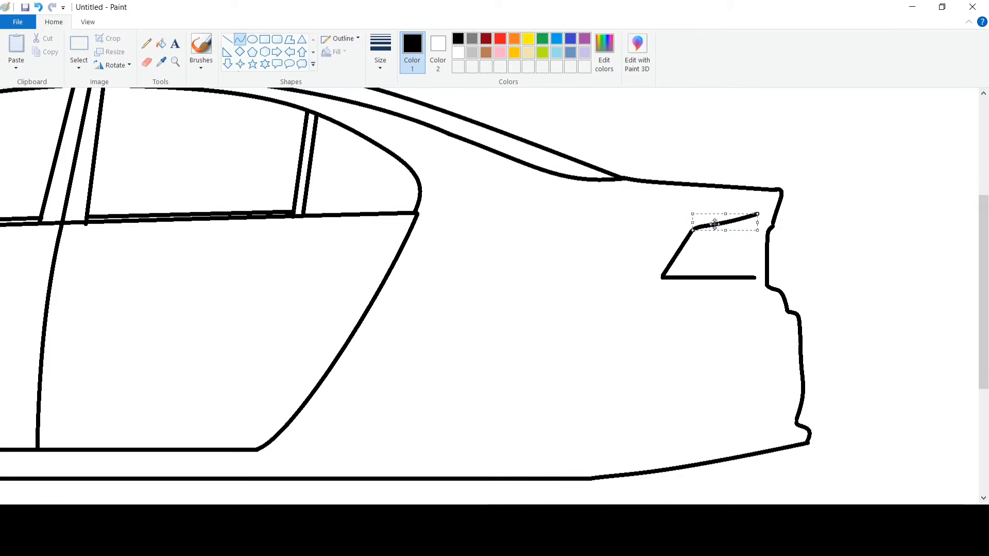
click(768, 223)
Step: Erase the excess end of the taillight's bottom line and close the shape with a curved rear edge
click(146, 62)
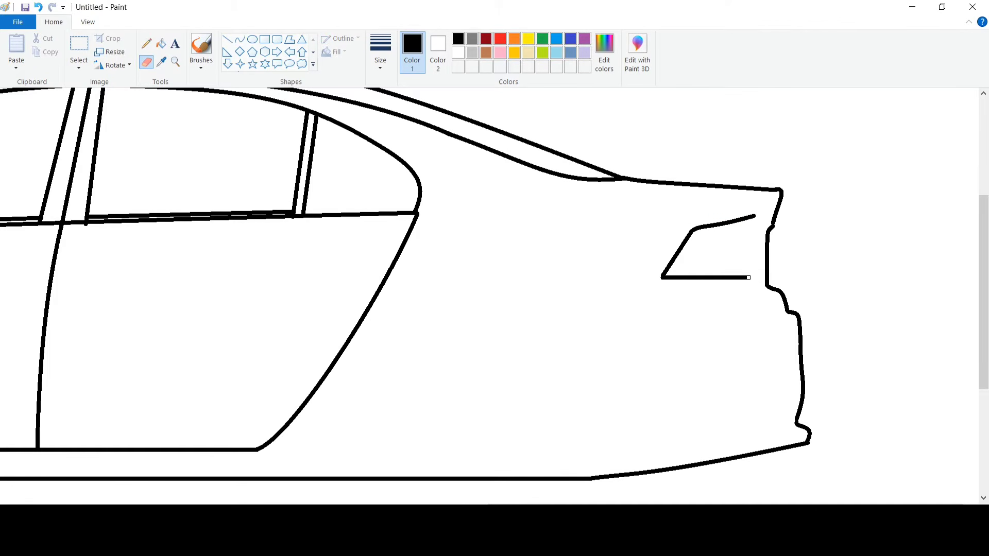
click(240, 39)
mouse_move(755, 217)
mouse_down()
mouse_move(748, 277)
mouse_move(757, 239)
mouse_up()
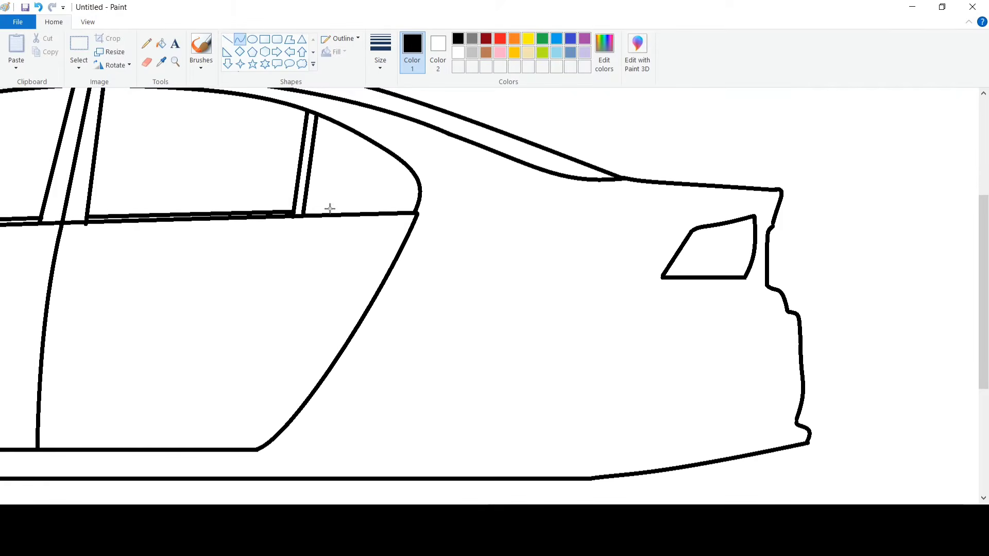
Step: Add an inner frame to the rear quarter window with a curved upper line and a straight lower line
scroll(330, 208, up, 2)
mouse_move(316, 228)
mouse_down()
mouse_move(342, 239)
mouse_move(407, 315)
mouse_move(415, 276)
mouse_up()
drag(366, 227, 366, 224)
drag(415, 270, 413, 271)
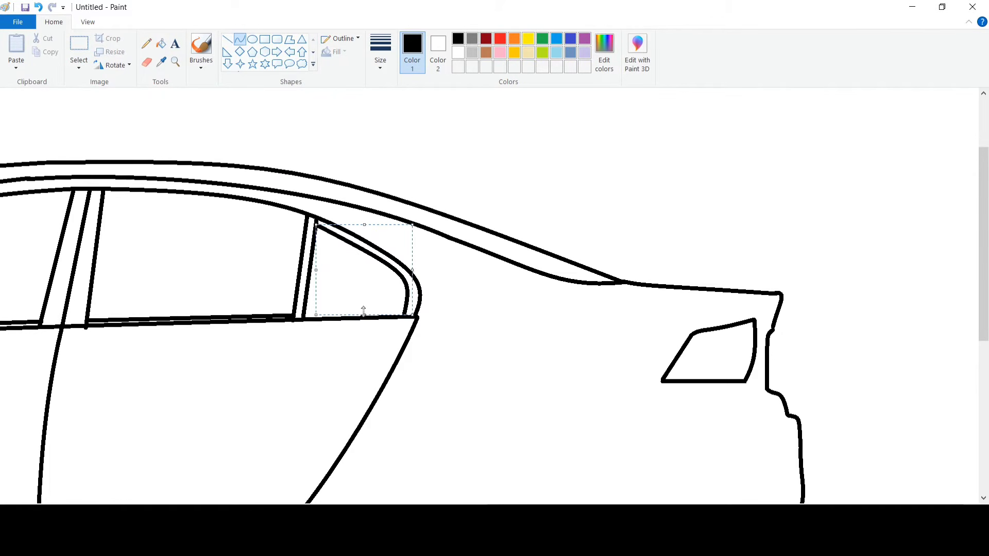
click(227, 40)
drag(305, 314, 405, 311)
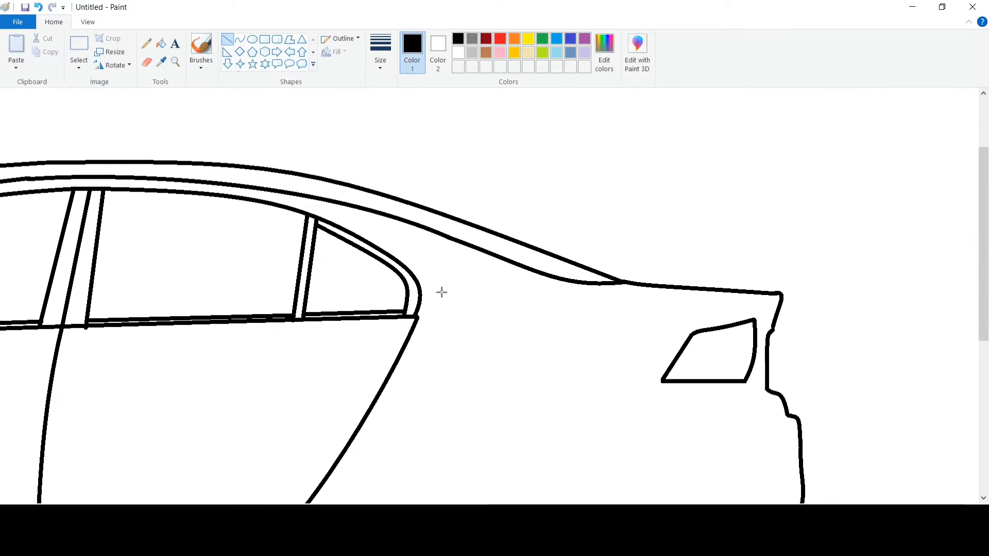
Step: Draw an inner curve along the upper edge of the rear door window
scroll(441, 292, left, 7)
click(240, 40)
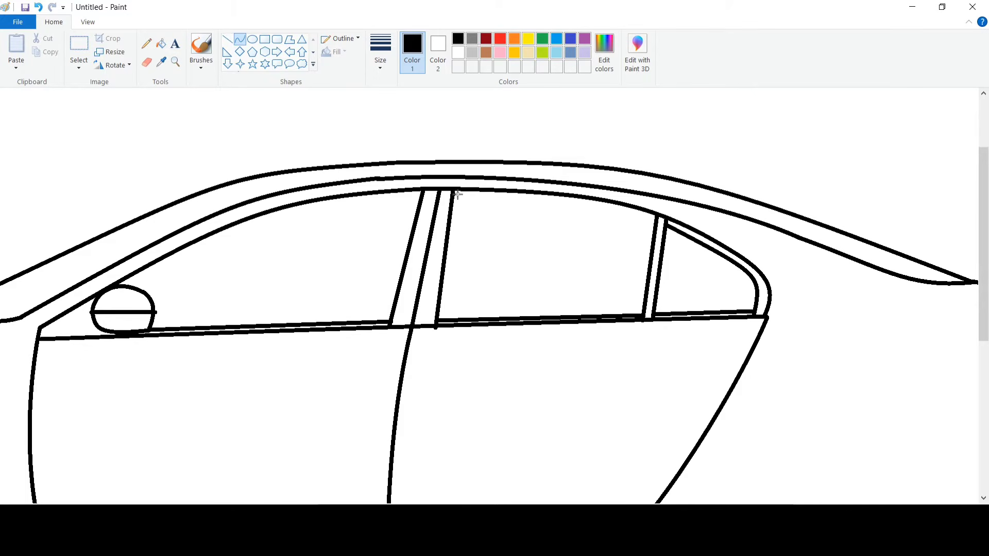
drag(458, 195, 656, 221)
drag(582, 209, 620, 207)
drag(453, 221, 454, 221)
drag(556, 193, 557, 195)
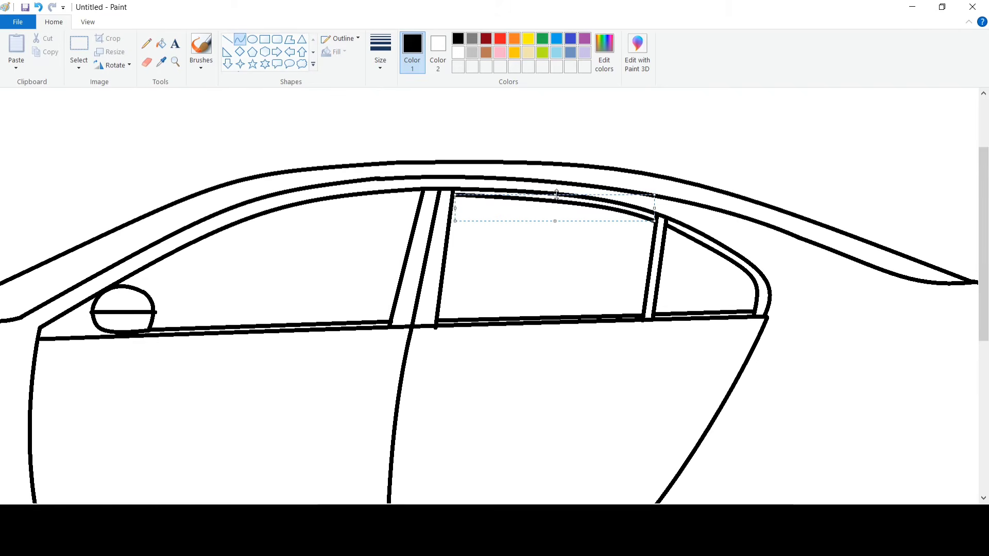
click(693, 221)
Step: Draw an inner curve along the upper edge of the front window and erase the stray line end below the center pillar
drag(125, 285, 420, 196)
drag(297, 206, 284, 204)
click(146, 62)
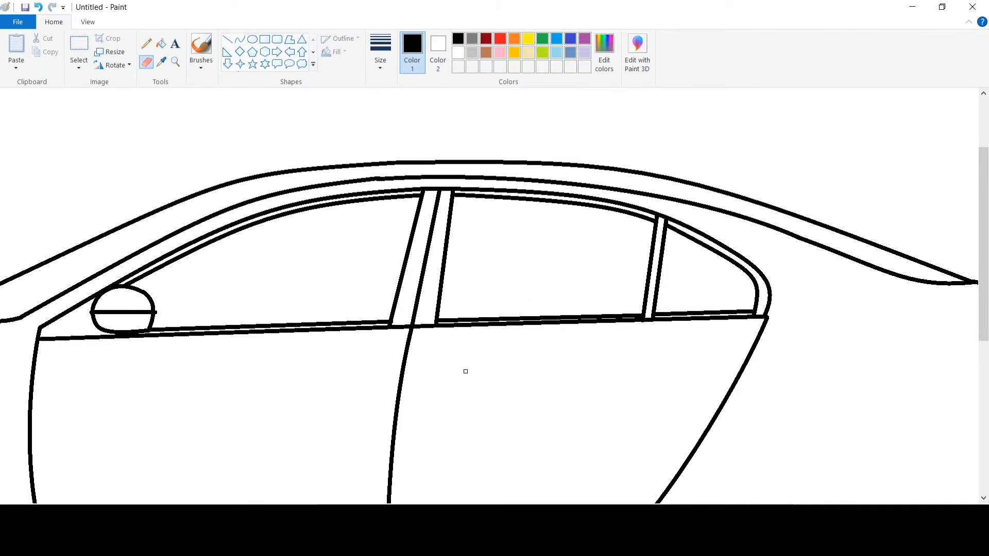
Step: Try to erase the middle of the outer roofline and redraw it as a smooth curve
scroll(465, 372, left, 3)
drag(477, 164, 566, 162)
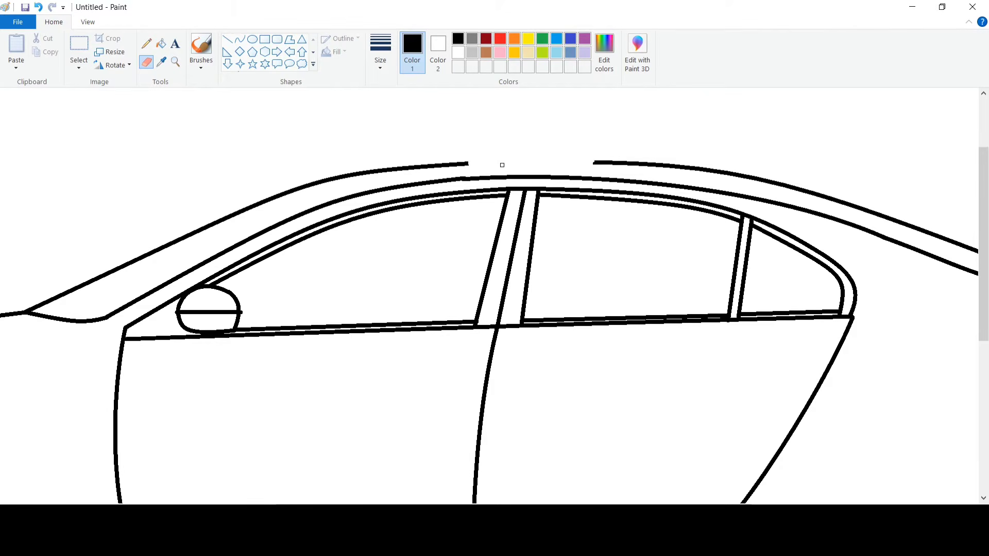
click(240, 39)
mouse_move(462, 164)
mouse_down()
mouse_move(595, 163)
mouse_move(533, 160)
mouse_up()
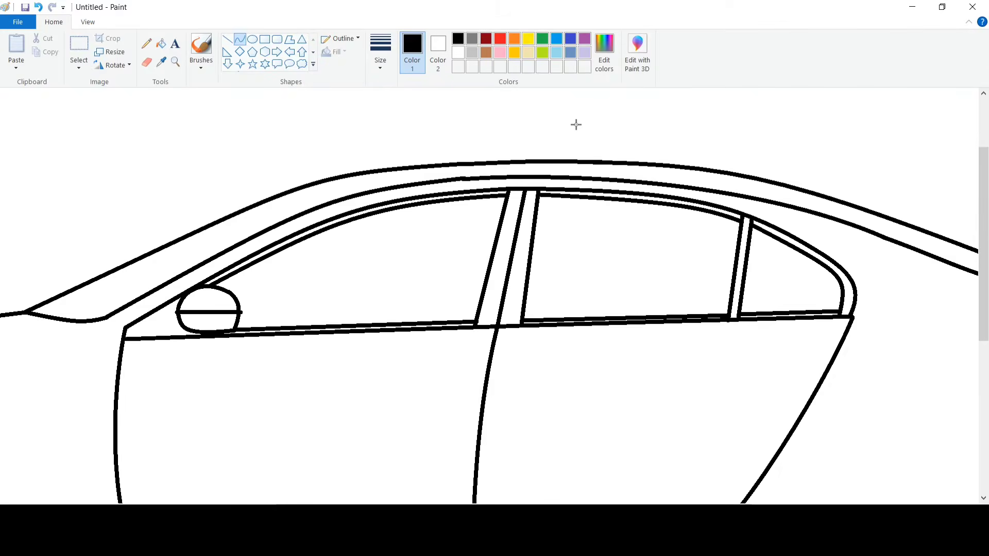
key(ctrl+z)
Step: Erase the middle of the outer roofline and redraw it as one smooth curve joining the front and rear roof sections
click(146, 63)
mouse_move(462, 165)
mouse_down()
mouse_move(337, 177)
mouse_move(619, 163)
mouse_up()
click(240, 39)
key(ctrl+z)
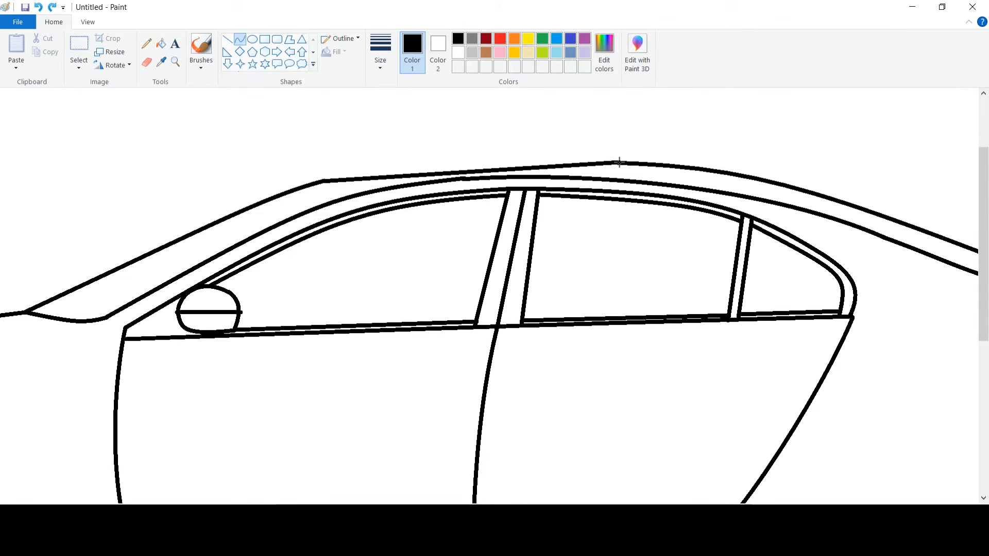
mouse_move(541, 161)
mouse_down()
mouse_move(490, 153)
mouse_move(555, 177)
mouse_up()
Step: Erase the uneven middle part of the inner roofline and bridge the gap with a smooth curve
click(146, 61)
click(240, 40)
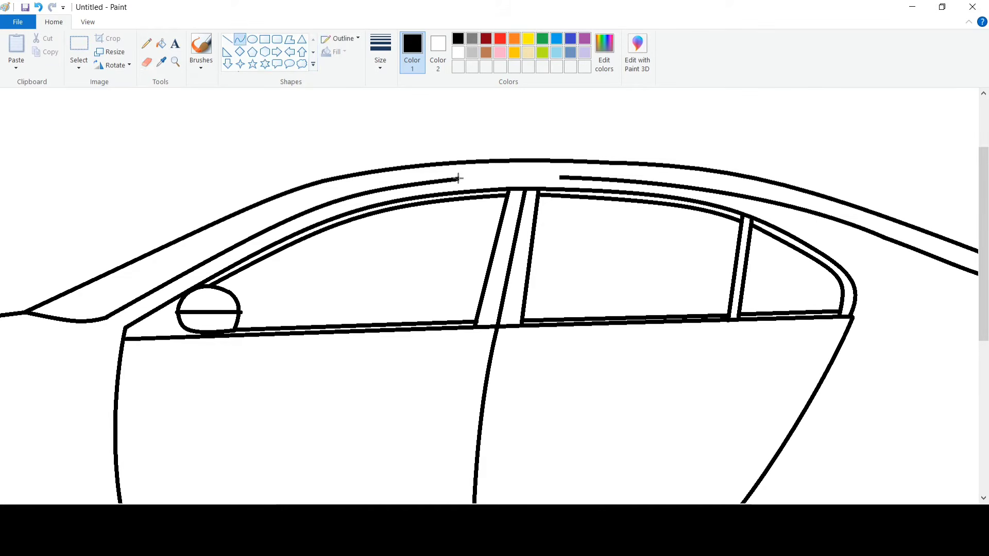
mouse_move(459, 178)
mouse_down()
mouse_move(565, 178)
mouse_move(435, 181)
mouse_move(561, 178)
mouse_move(471, 175)
mouse_up()
key(ctrl+z)
click(147, 62)
click(240, 40)
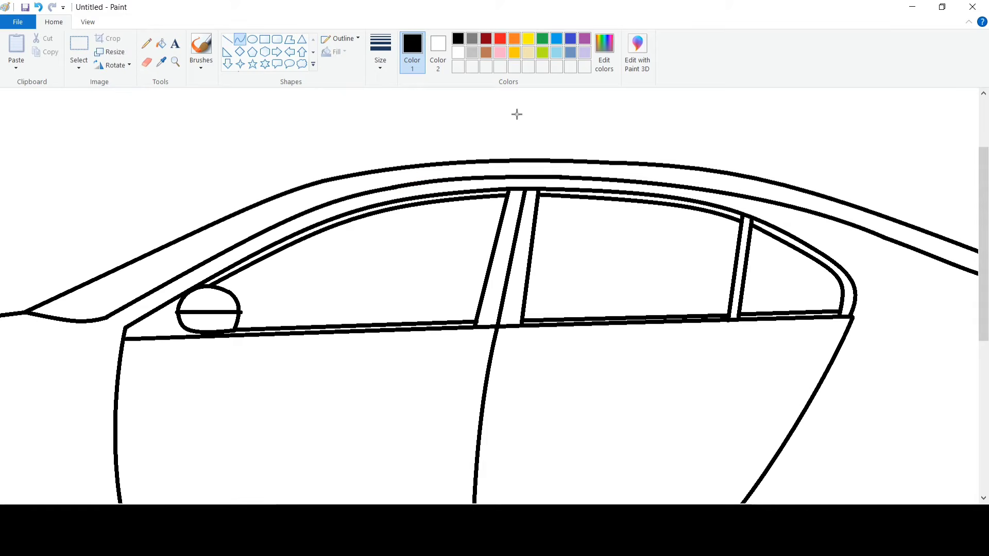
Step: Draw short curves between the outer and inner rooflines to mark the top edges of the windshield and rear window
click(146, 62)
scroll(242, 313, left, 5)
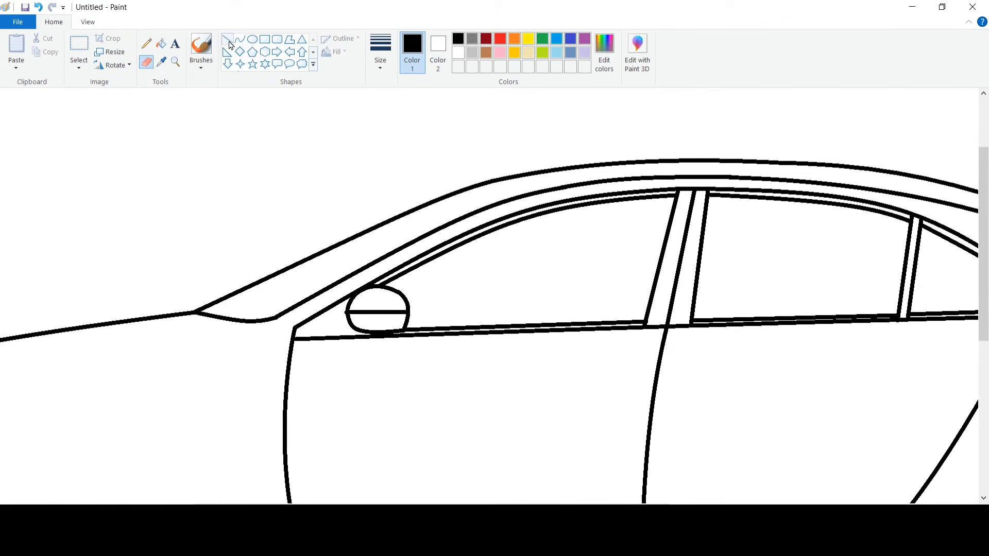
click(240, 41)
drag(493, 180, 526, 190)
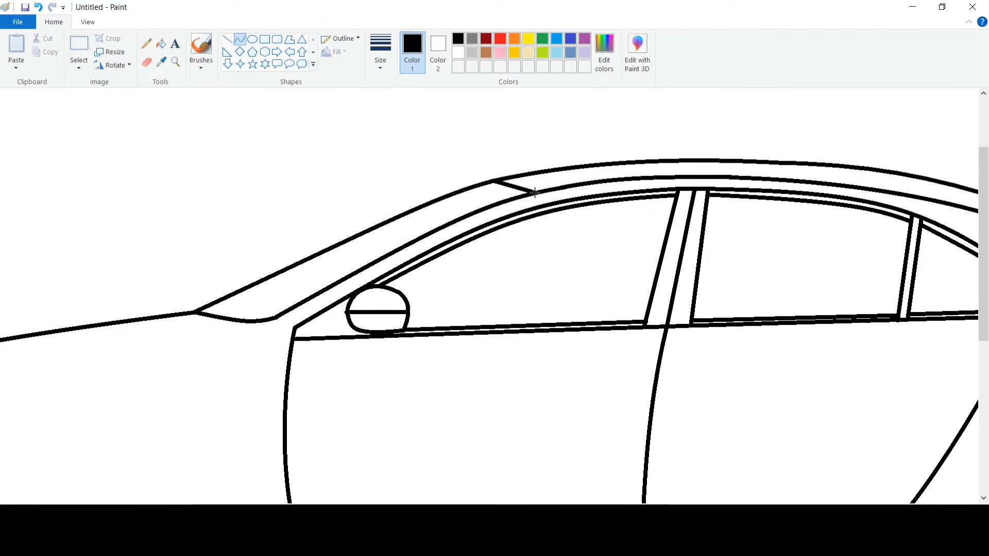
scroll(513, 128, right, 10)
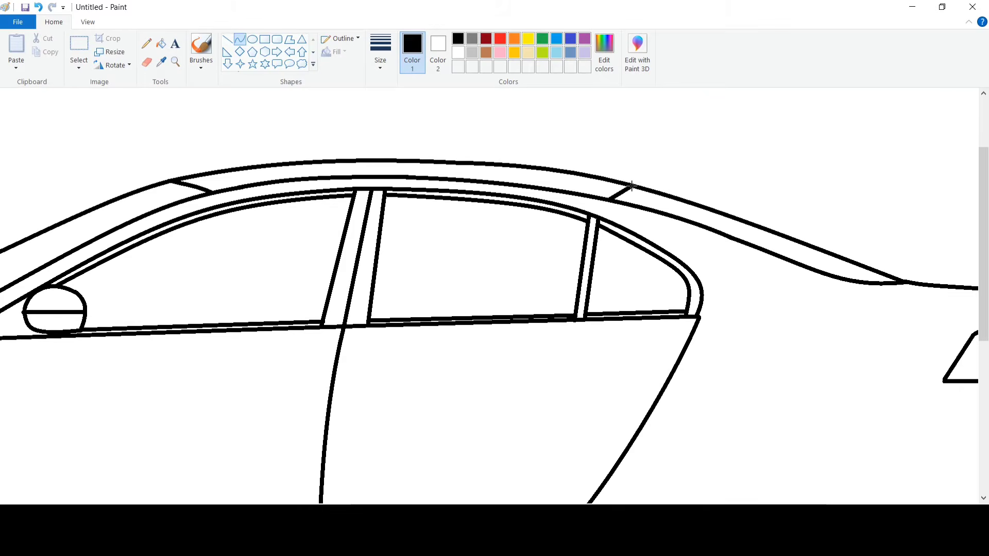
double_click(621, 191)
click(665, 137)
click(88, 22)
click(43, 60)
click(17, 57)
drag(322, 509, 642, 486)
scroll(578, 316, down, 2)
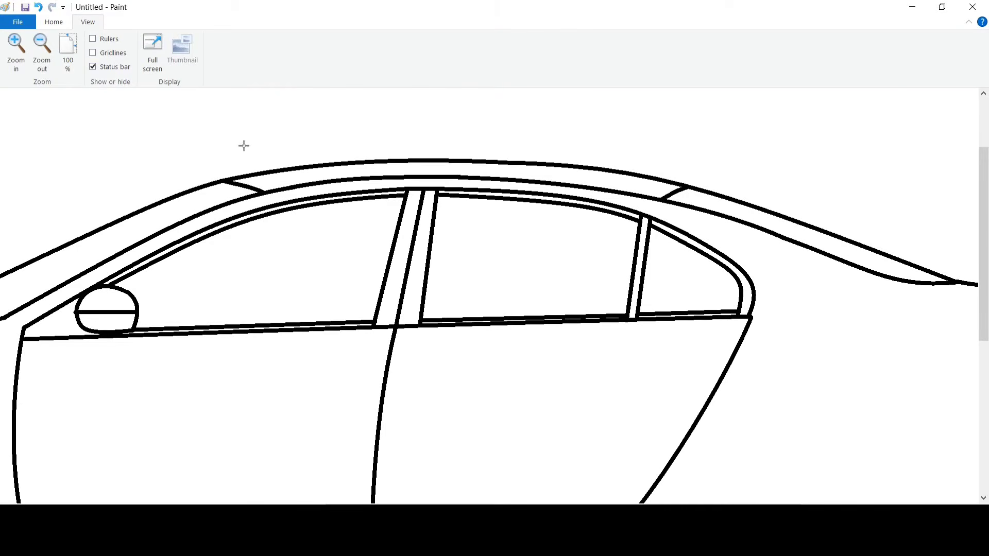
click(42, 55)
click(54, 22)
Step: Draw a front door handle from a long thin rounded rectangle overlapped by a shorter, taller one near the door's rear edge
click(88, 22)
click(17, 56)
scroll(281, 451, down, 6)
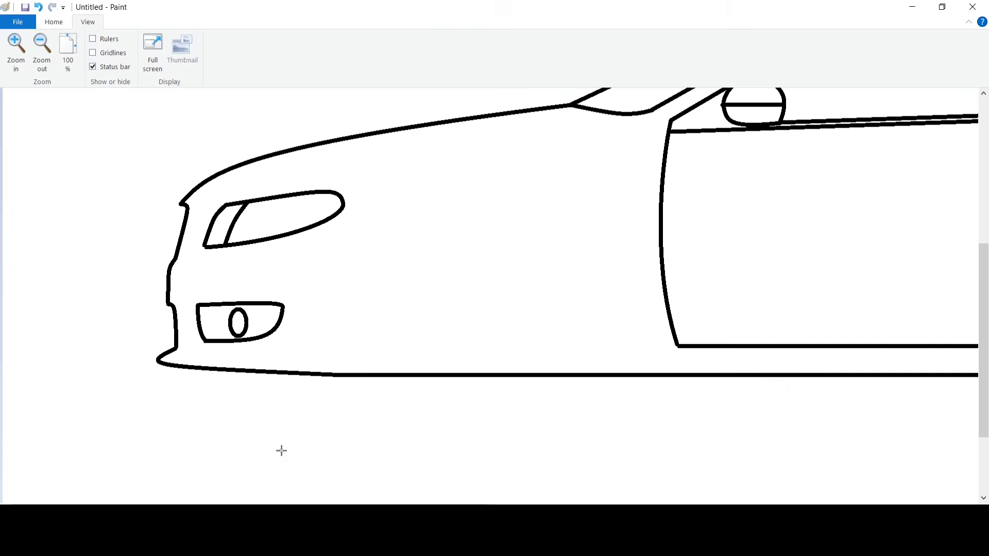
drag(288, 509, 544, 507)
scroll(495, 361, up, 2)
click(54, 22)
scroll(400, 157, down, 1)
click(277, 41)
drag(414, 260, 480, 268)
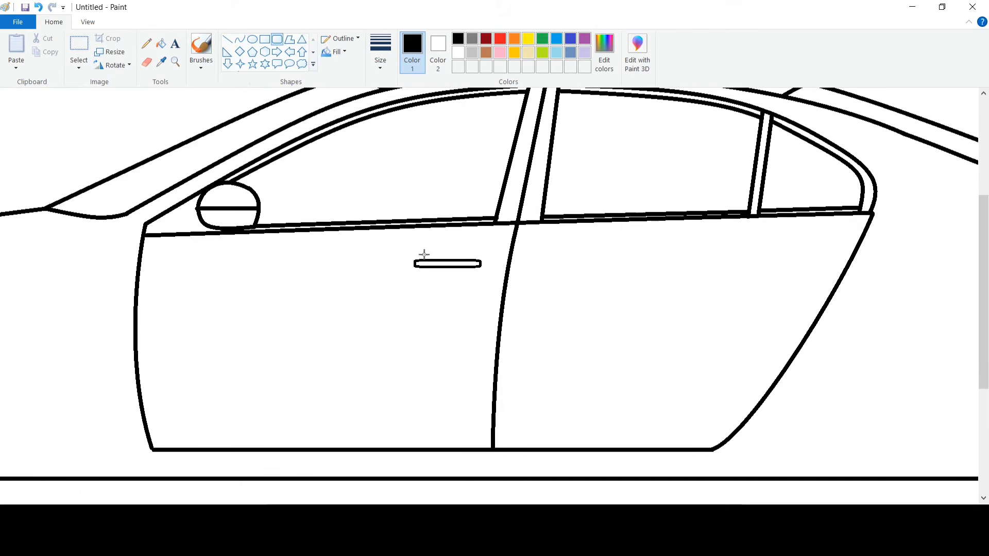
drag(424, 255, 466, 276)
Step: Replace the rear end of the front door handle bar with a small rounded rectangle
click(150, 68)
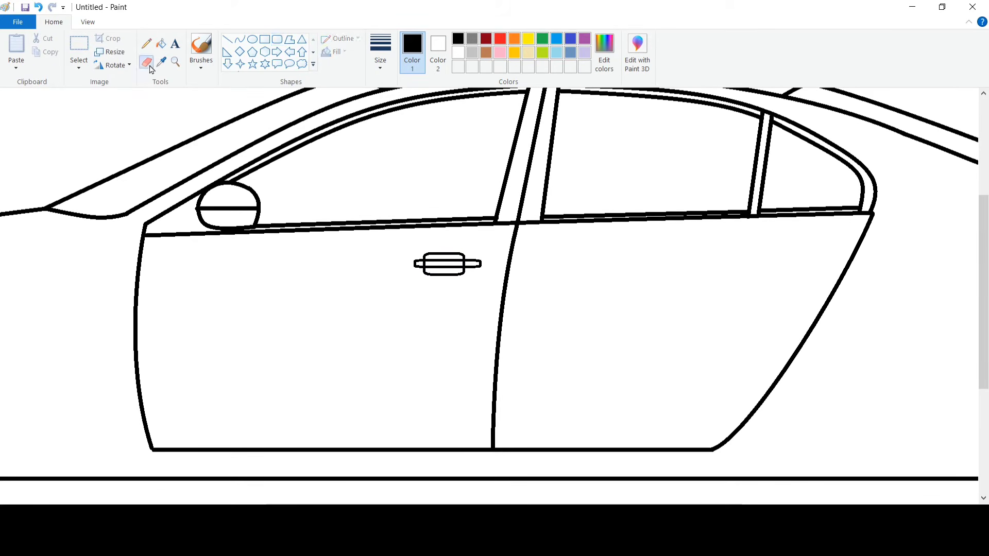
click(88, 22)
click(17, 47)
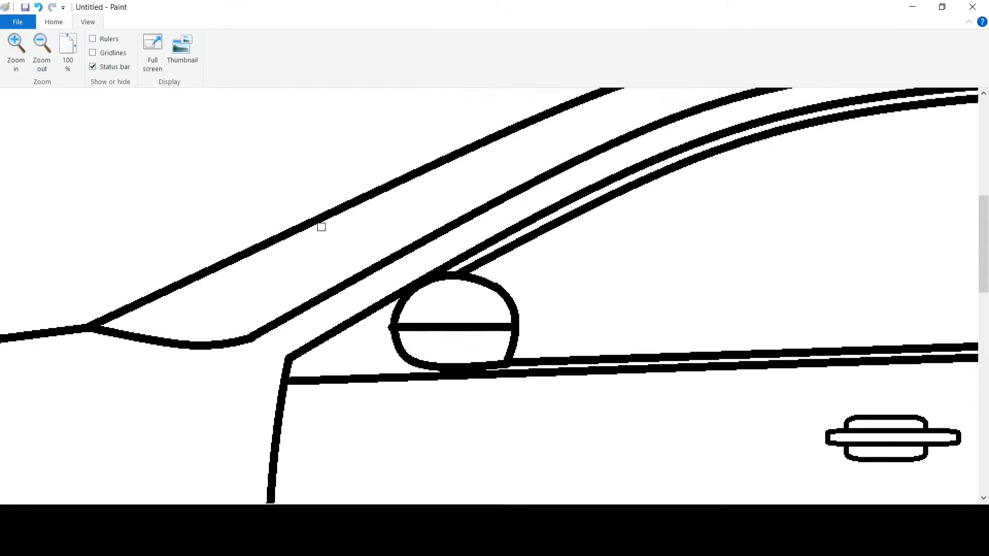
scroll(320, 223, down, 3)
drag(340, 508, 454, 508)
mouse_move(477, 224)
mouse_down()
mouse_move(475, 236)
mouse_move(505, 219)
mouse_move(511, 197)
mouse_up()
click(51, 22)
click(277, 39)
Step: Copy the finished front door handle and place the duplicate near the upper rear edge of the rear door
click(88, 22)
click(41, 48)
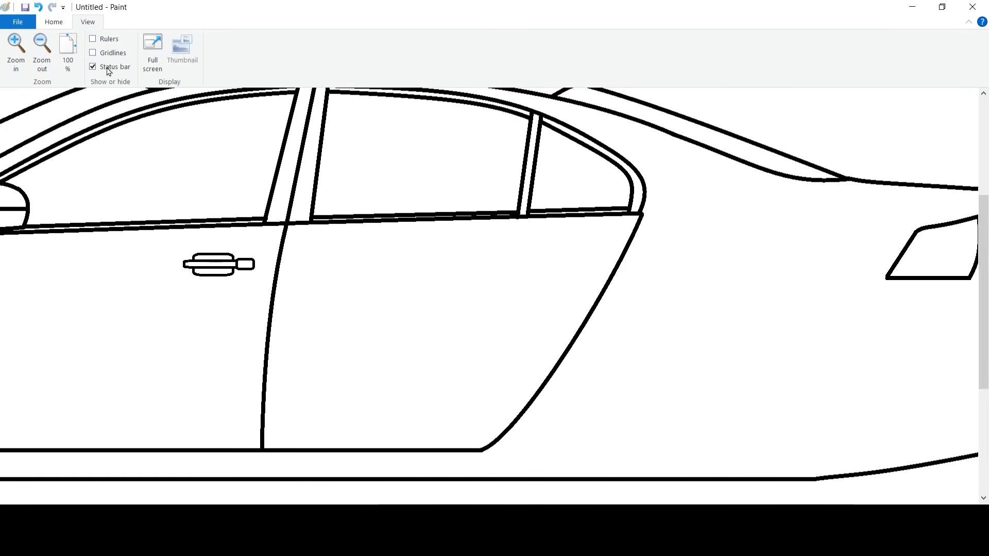
drag(394, 508, 318, 507)
click(53, 22)
click(79, 44)
drag(337, 244, 415, 288)
drag(389, 269, 391, 267)
right_click(391, 266)
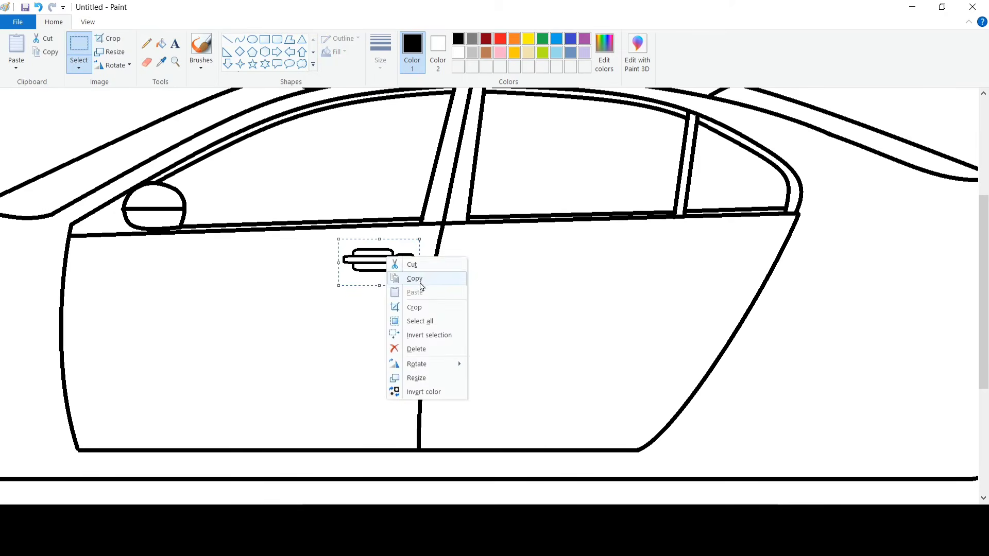
click(412, 278)
key(ctrl+v)
drag(44, 112, 716, 258)
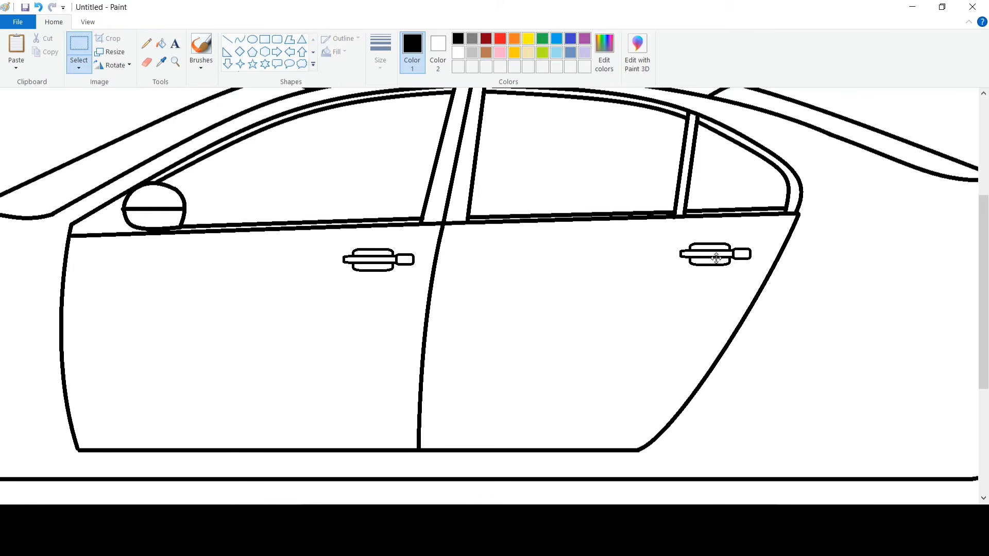
click(292, 165)
Step: Draw a short line across the lower corner of the windshield just above the hood's end
click(87, 22)
click(41, 48)
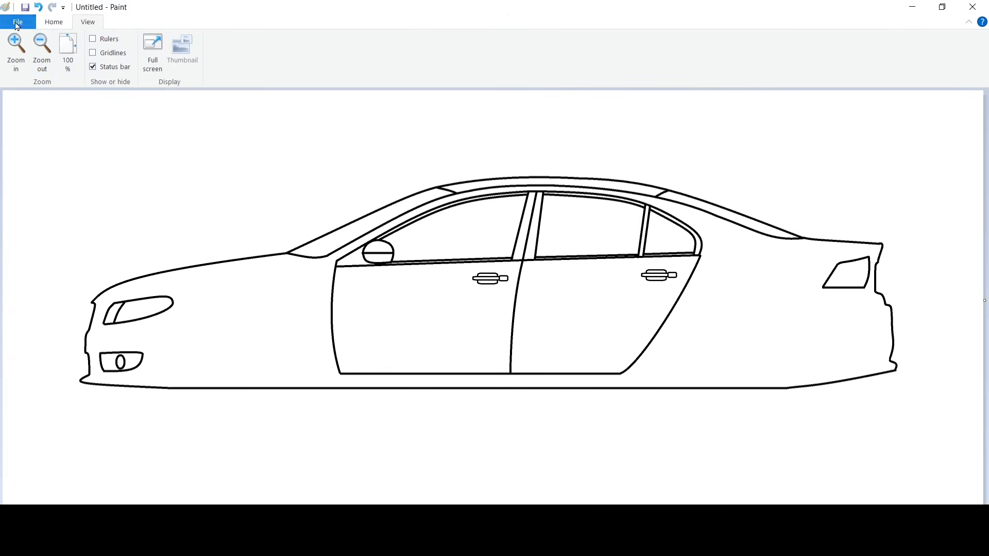
click(53, 22)
click(239, 39)
click(303, 247)
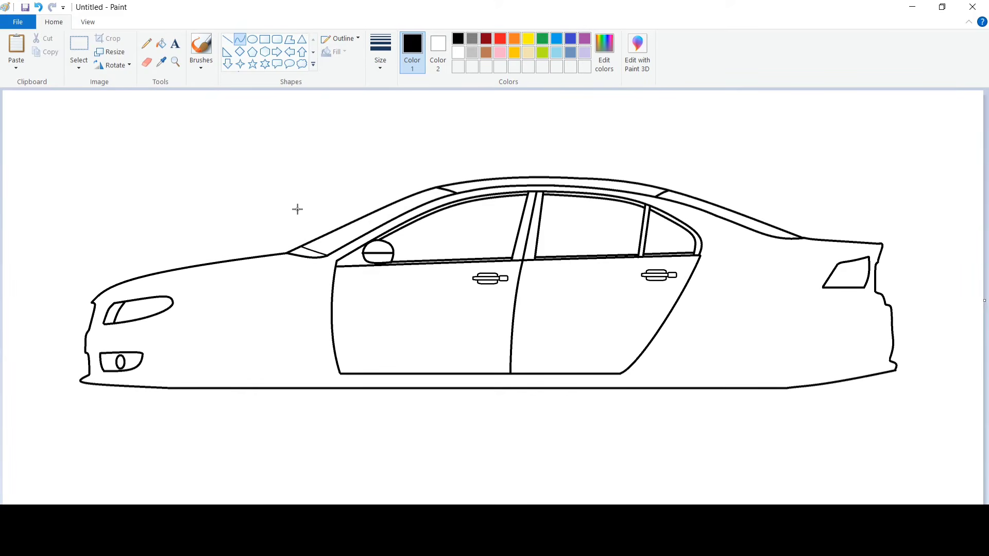
Step: Draw a circle for the front tire over the lower body edge behind the fog light, with a solid white fill
click(380, 51)
click(252, 39)
drag(182, 308, 289, 450)
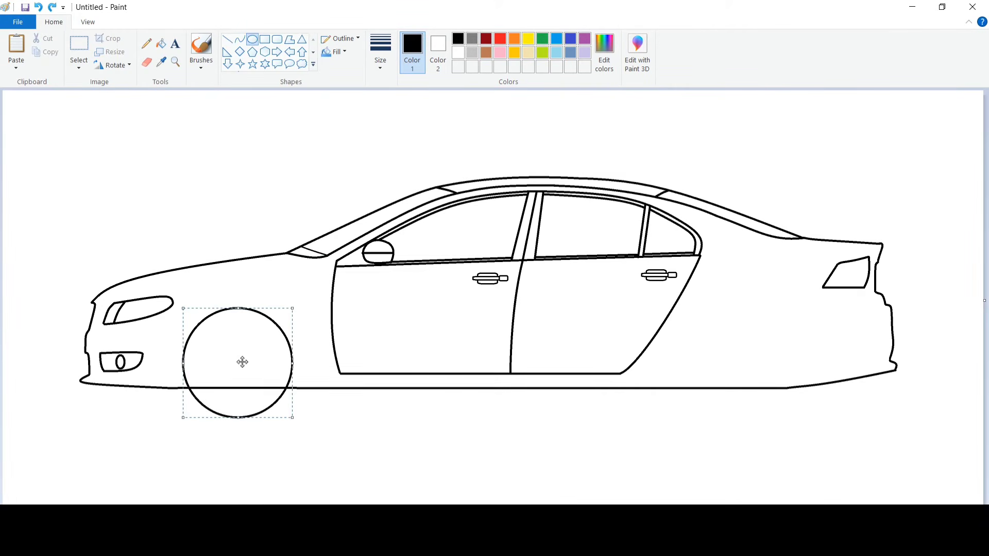
drag(243, 360, 242, 367)
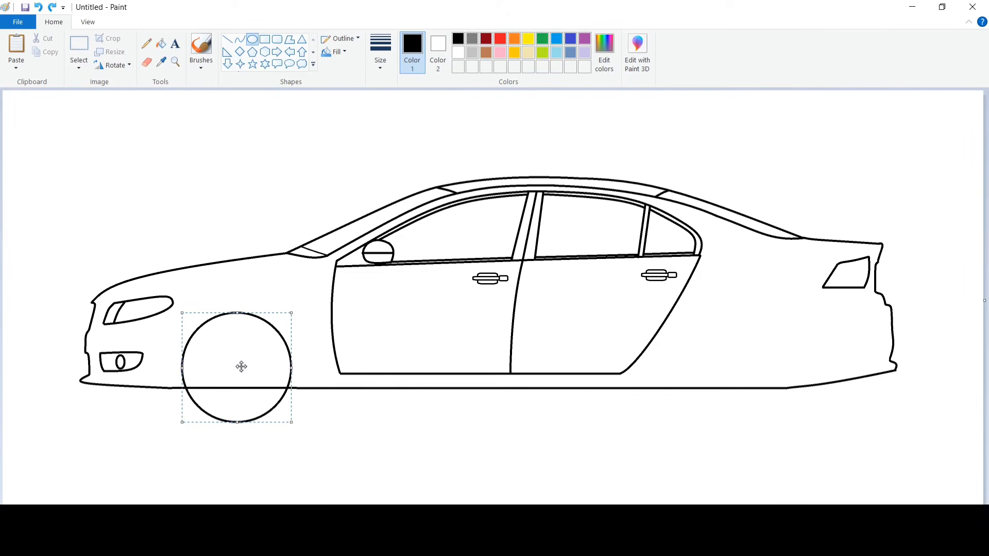
click(352, 42)
click(348, 68)
click(339, 53)
click(345, 82)
click(351, 192)
Step: Draw a slightly larger unfilled circle around the front tire and adjust its sides so the two circles are concentric
click(339, 54)
click(344, 67)
drag(177, 308, 297, 499)
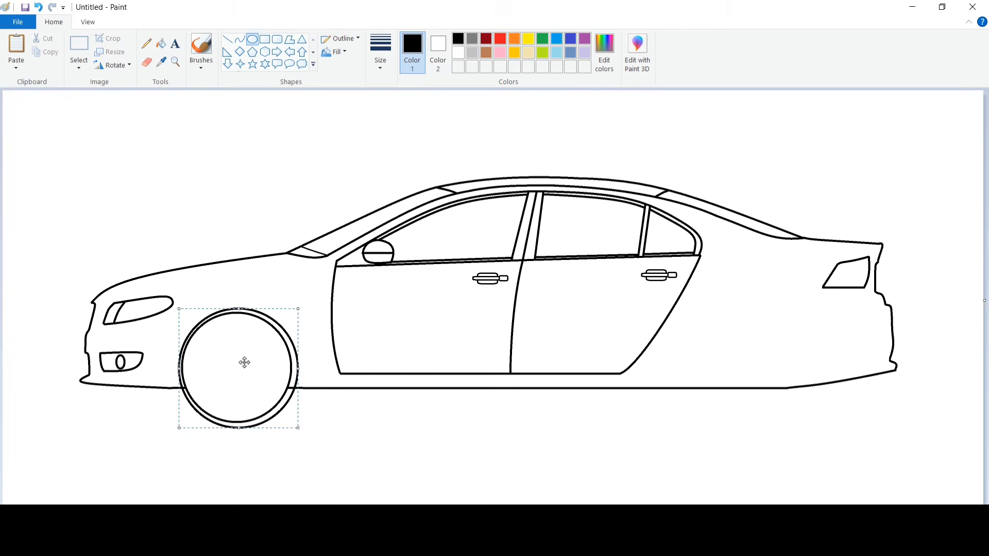
drag(246, 360, 242, 357)
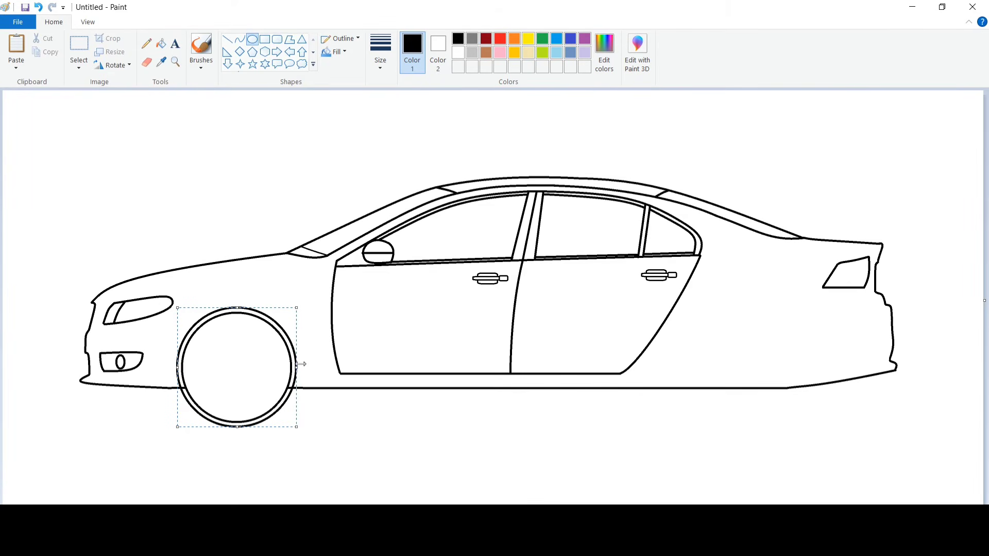
drag(237, 427, 235, 427)
drag(177, 367, 176, 369)
drag(296, 367, 297, 366)
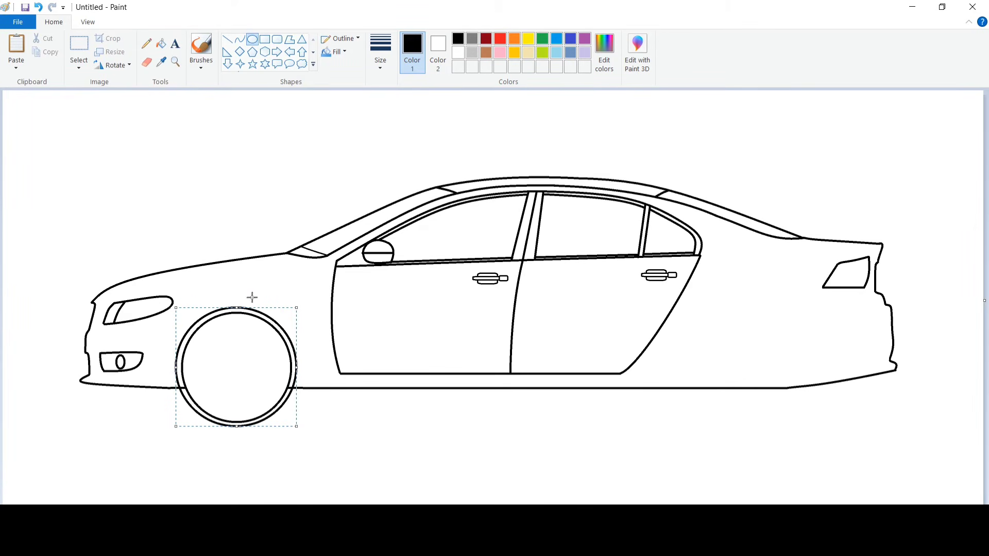
drag(237, 307, 236, 306)
drag(176, 368, 177, 367)
drag(275, 368, 276, 368)
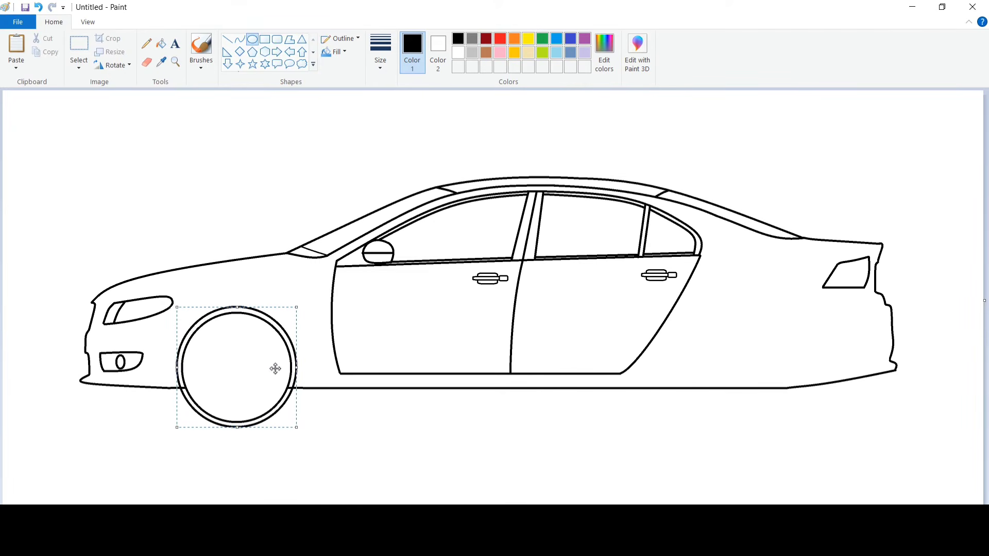
click(369, 428)
Step: Erase the sides of the outer front wheel circle where it crosses the body's lower edge
click(88, 22)
click(15, 45)
scroll(309, 322, down, 5)
click(54, 22)
click(147, 62)
drag(351, 347, 354, 355)
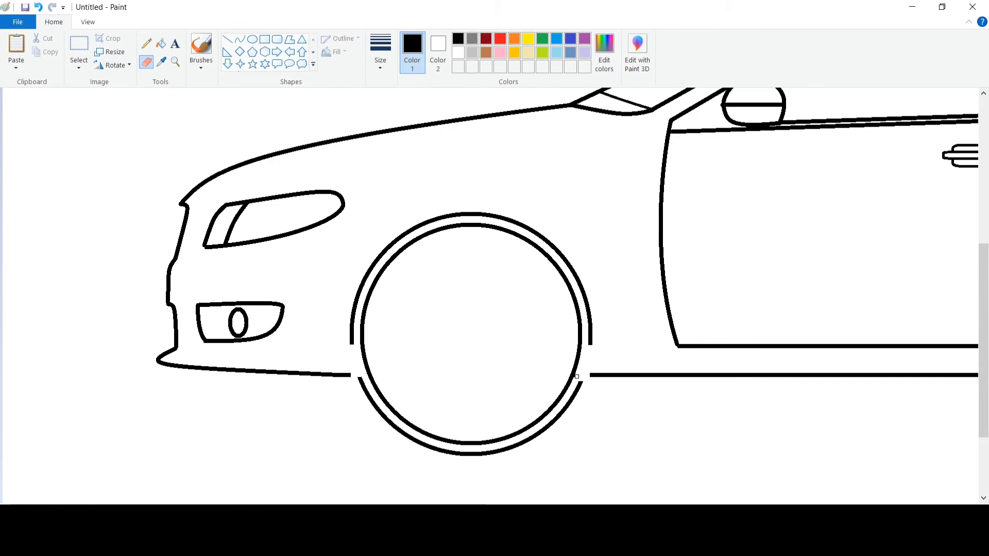
Step: Draw straight vertical lines from both ends of the front wheel arch down to the body's lower edge
click(227, 40)
drag(597, 372, 598, 373)
drag(590, 362, 592, 365)
click(609, 334)
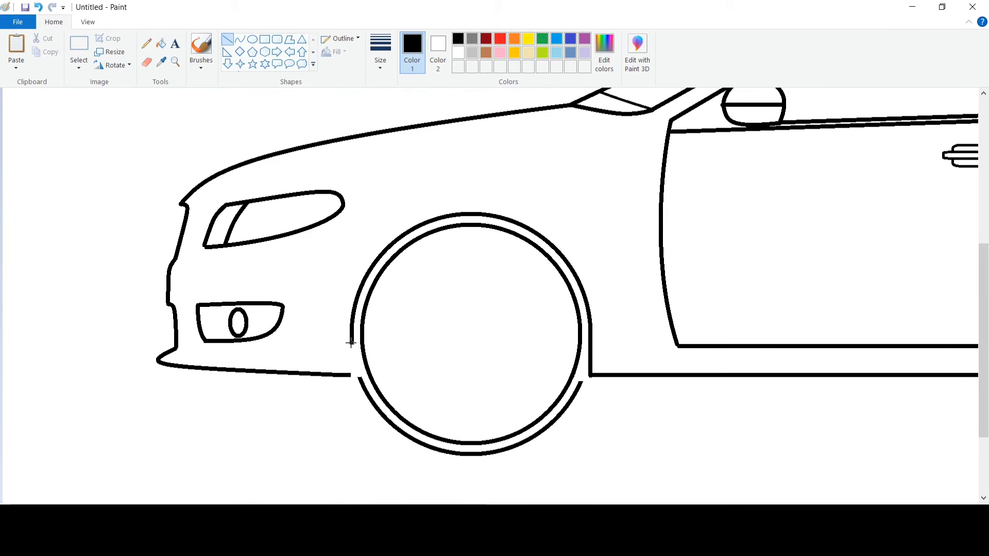
drag(354, 375, 352, 375)
click(413, 340)
Step: Fill the leftover lower arc of the outer front wheel circle with white
click(161, 45)
click(457, 52)
click(369, 396)
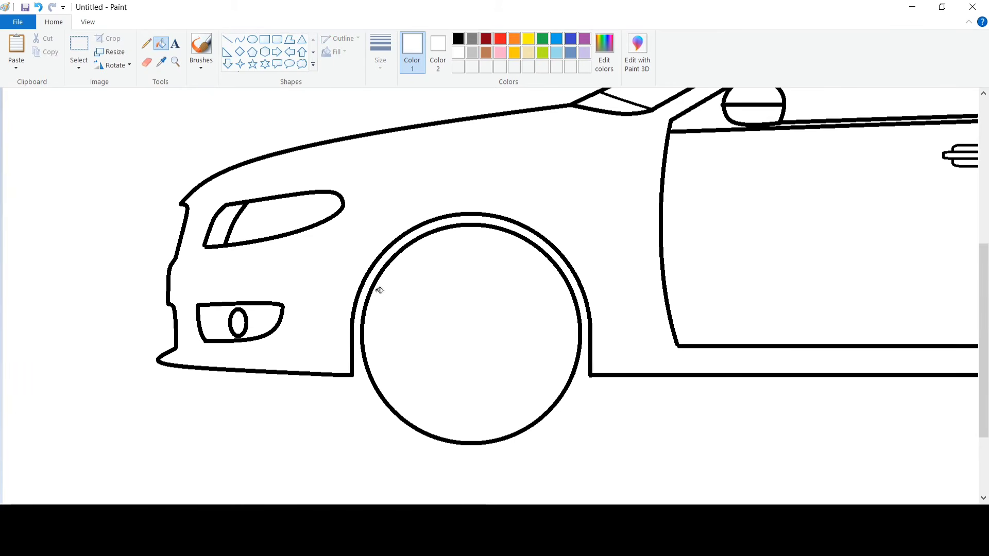
Step: Draw a smaller black circle for the rim and center it inside the front tire
click(458, 39)
click(252, 40)
mouse_move(403, 254)
mouse_down()
mouse_move(483, 373)
mouse_move(564, 414)
mouse_up()
drag(486, 334, 473, 329)
Step: Copy the front wheel with its arch and paste the duplicate onto the rear lower body
click(78, 45)
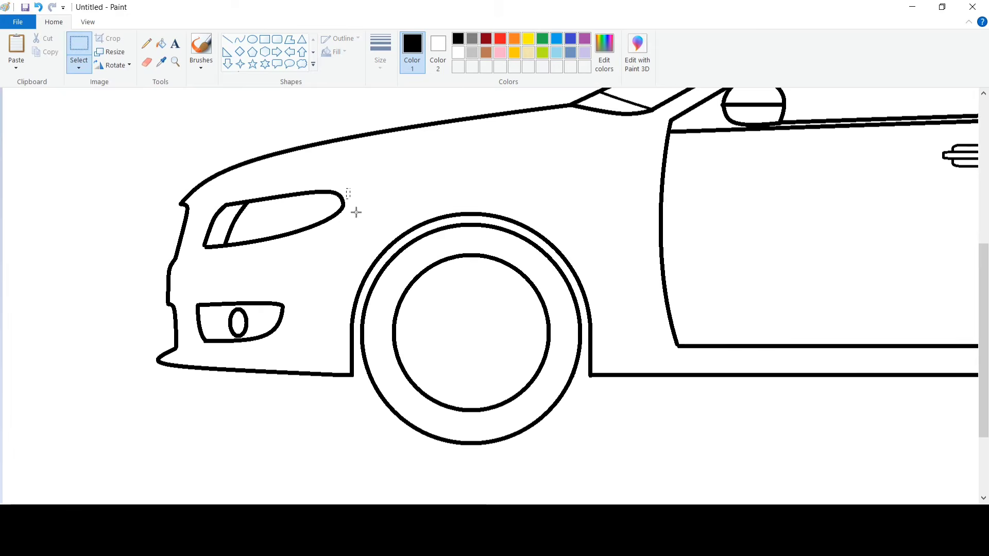
drag(593, 440, 595, 446)
right_click(498, 263)
click(516, 285)
click(280, 273)
drag(319, 508, 794, 507)
key(ctrl+v)
drag(154, 234, 515, 327)
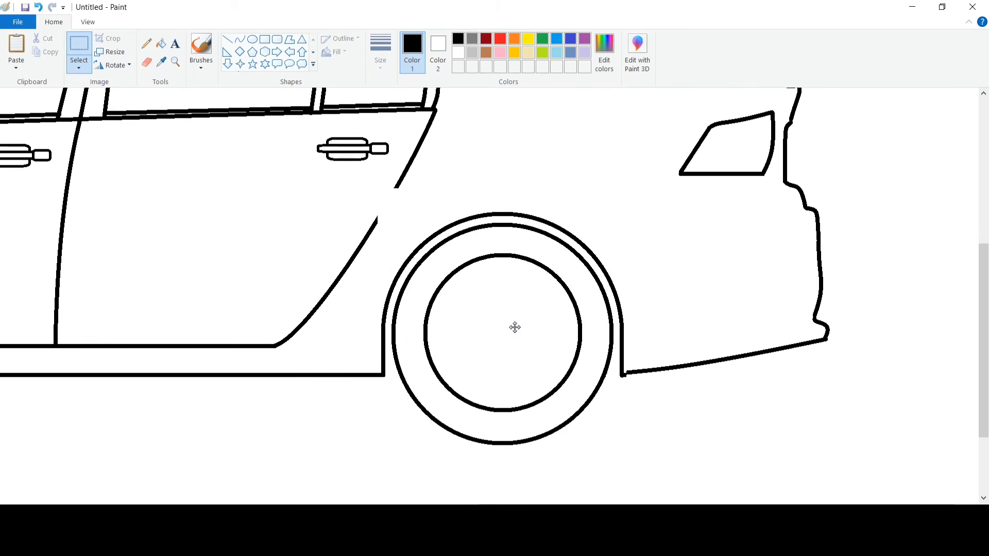
Step: Make the pasted rear wheel selection transparent and move it forward so its arch meets the rear door's edge
click(79, 67)
click(109, 183)
drag(390, 240, 356, 241)
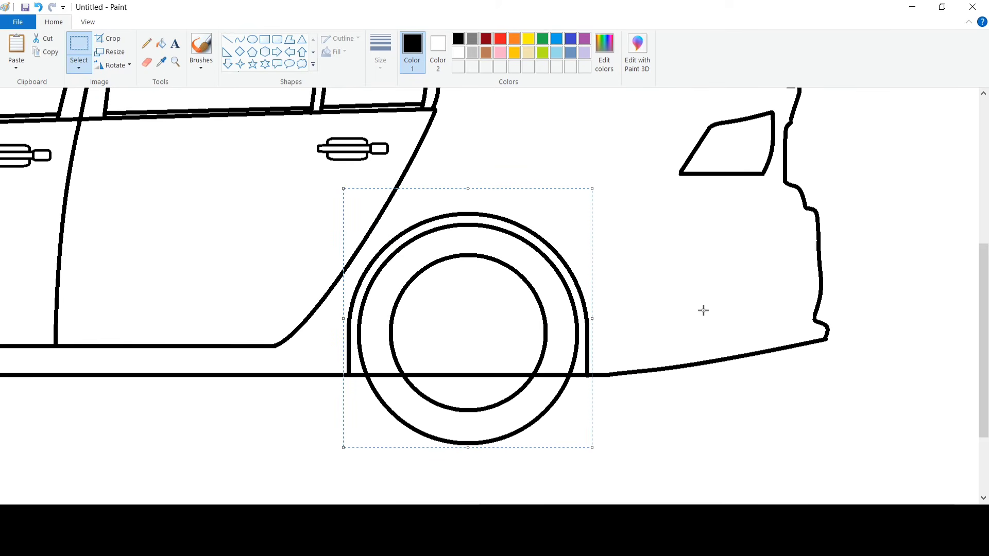
Step: Erase the lower body line just behind the rear wheel and reconnect the arch to the rear bumper using the thickest line
click(146, 61)
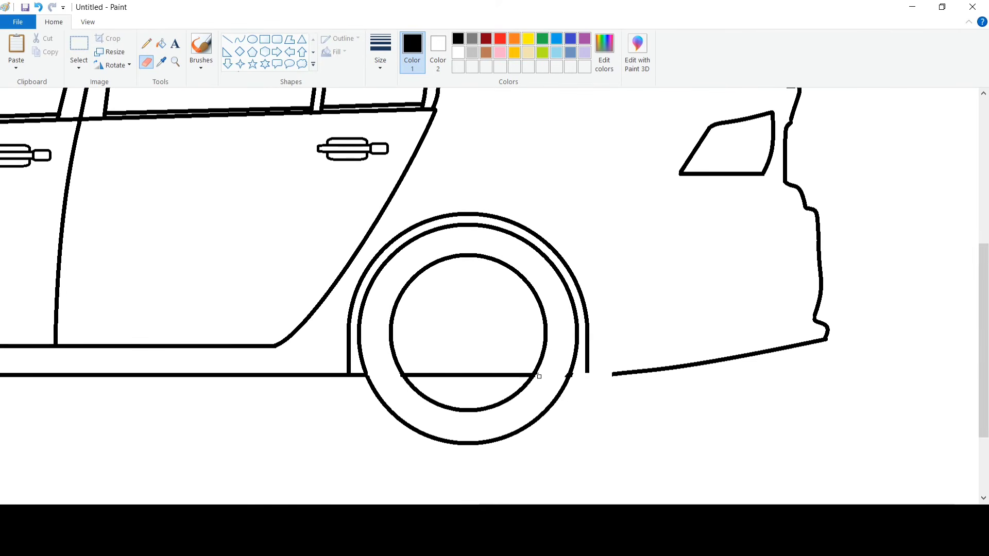
click(240, 39)
click(380, 52)
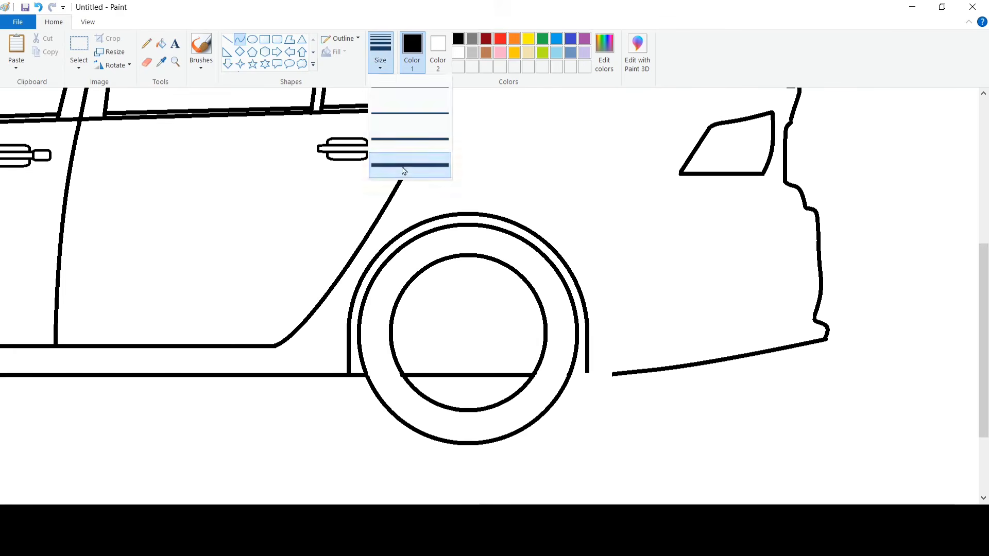
click(401, 170)
drag(587, 372, 613, 375)
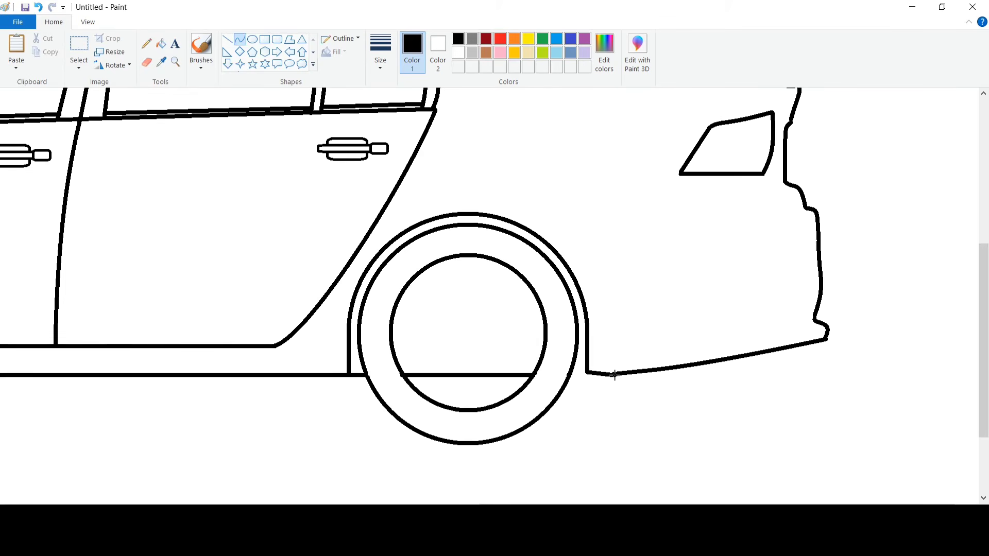
Step: Cover the body line crossing the inside of the rear rim with white straight lines
click(227, 39)
click(457, 52)
mouse_move(407, 376)
mouse_down()
mouse_move(515, 398)
mouse_move(533, 392)
mouse_up()
click(471, 389)
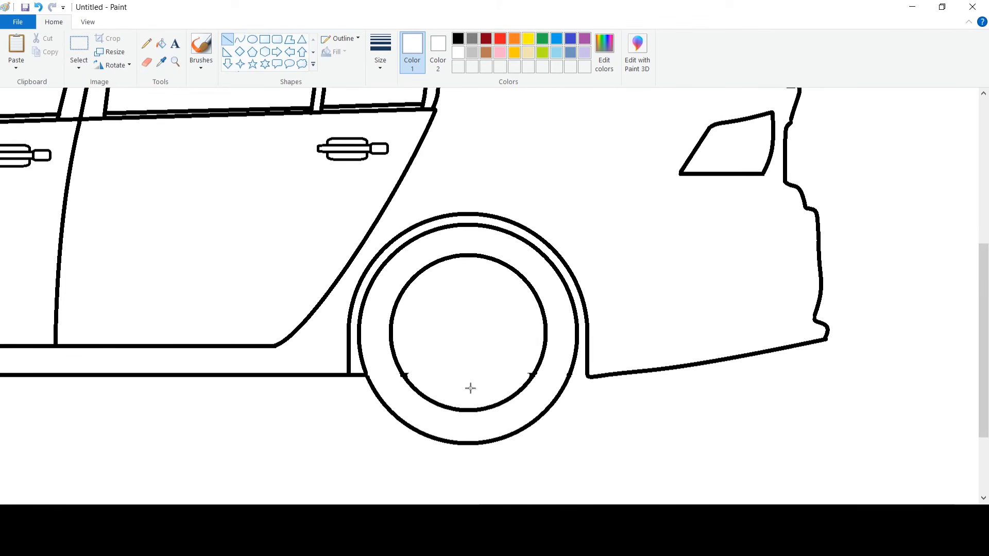
Step: Draw a thin black curve from the bonnet's front tip down to the bumper to outline the grille
scroll(535, 408, up, 2)
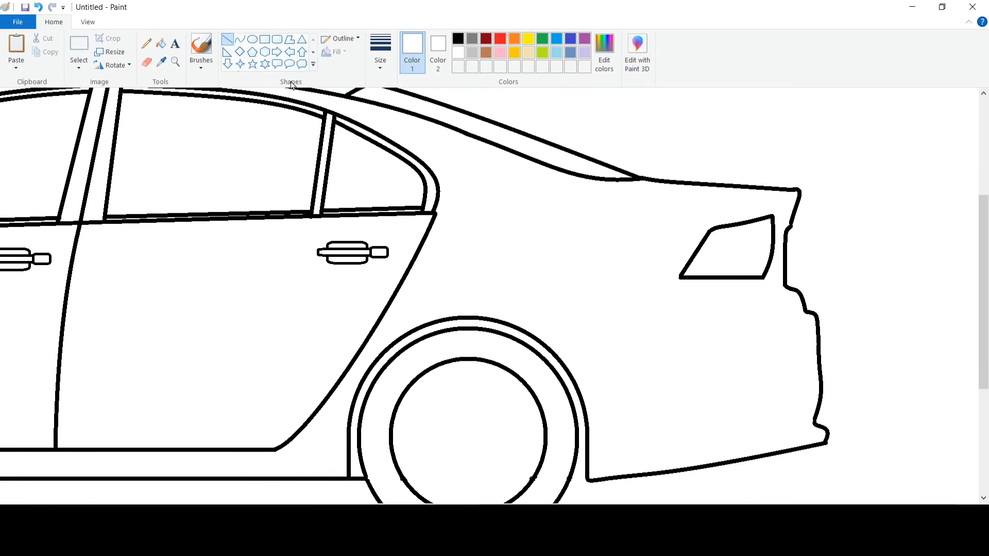
click(88, 21)
click(42, 47)
click(54, 21)
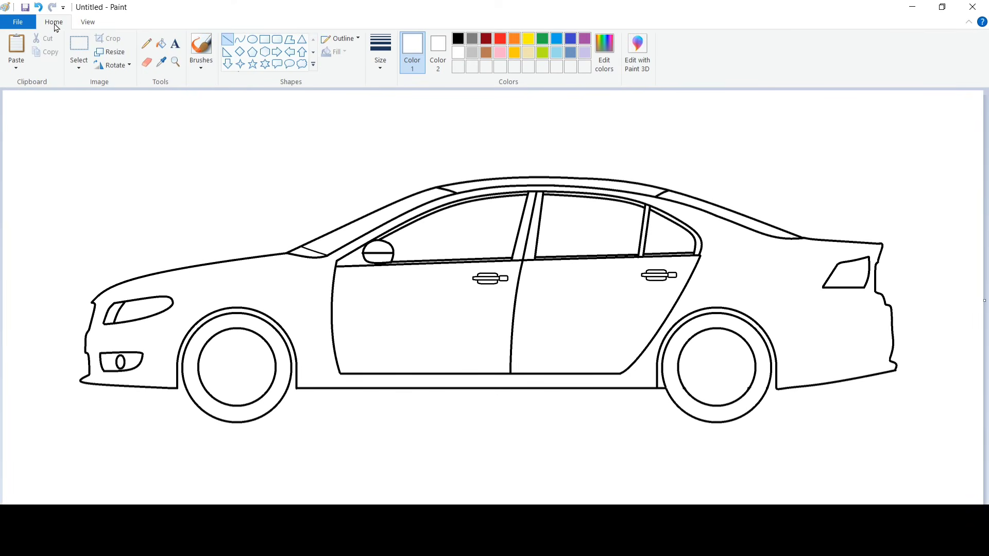
click(380, 52)
click(393, 135)
click(88, 22)
click(16, 46)
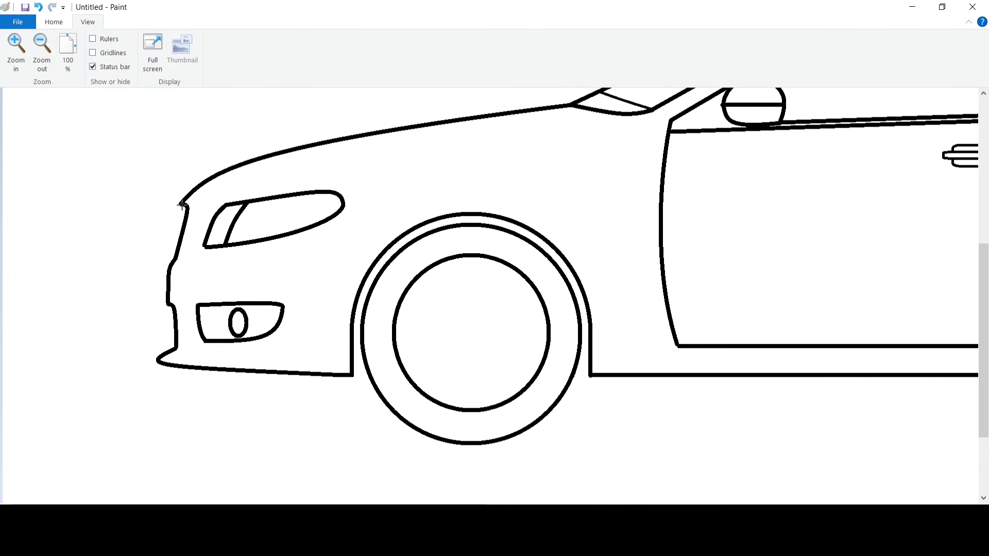
drag(181, 205, 170, 262)
key(ctrl+z)
click(53, 22)
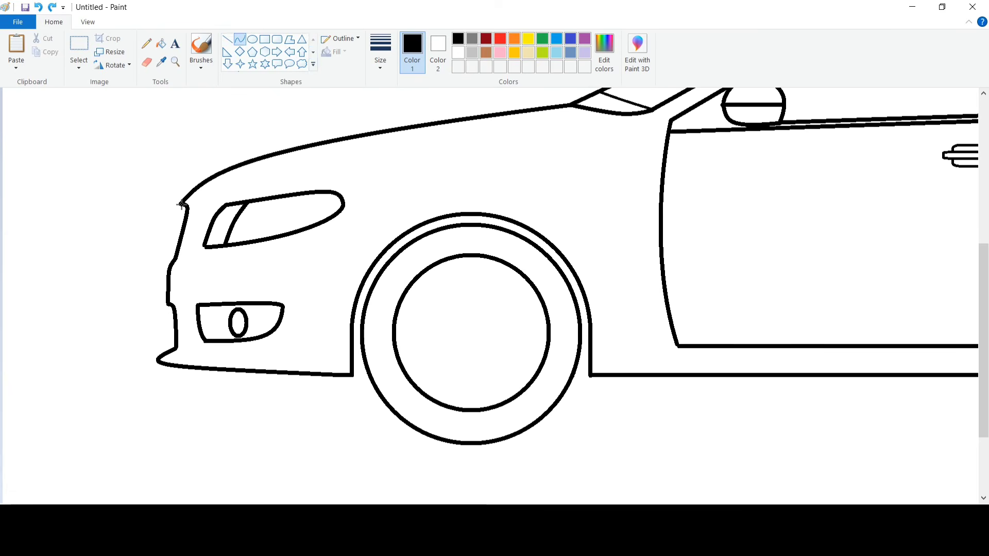
drag(182, 206, 169, 266)
click(170, 246)
click(170, 261)
Step: Draw thin straight lines joining the fog light to the front bumper edge and crossing the fog light's middle
click(227, 39)
drag(176, 344, 204, 345)
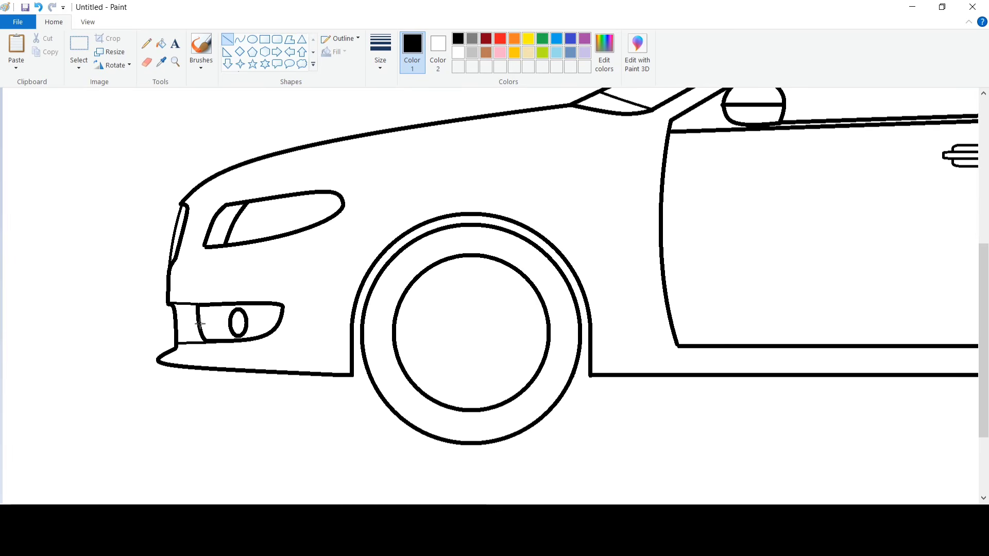
Step: Draw two small bulb details inside the headlight from narrow upright rounded rectangles
click(278, 39)
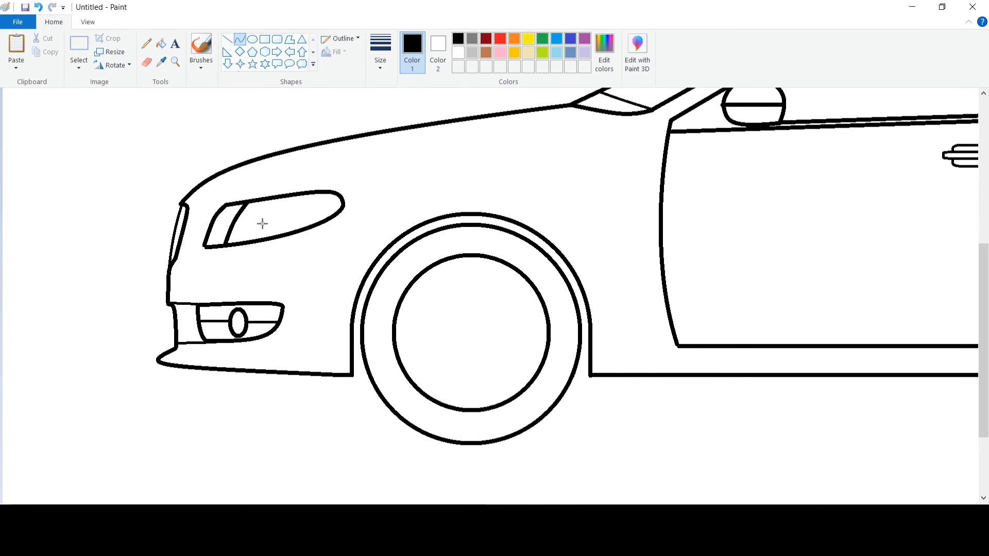
mouse_move(255, 206)
mouse_down()
mouse_move(260, 233)
mouse_move(291, 229)
mouse_move(299, 204)
mouse_move(289, 229)
mouse_up()
click(285, 203)
key(ctrl+z)
click(290, 210)
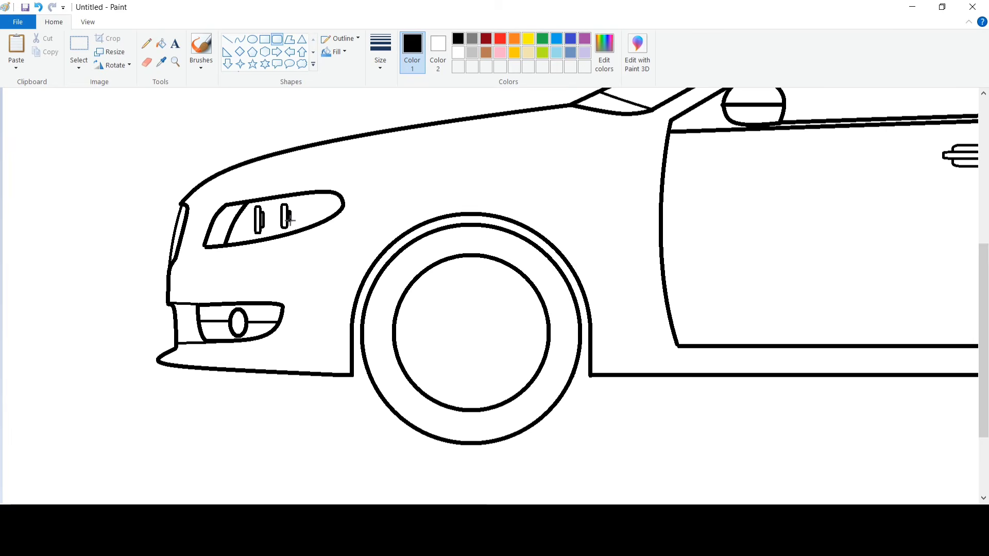
Step: Draw a thin curve across the rear part of the headlight, bowed toward its rounded end
click(241, 41)
drag(292, 232, 310, 193)
drag(313, 208, 317, 198)
click(413, 190)
Step: Draw a thin curved bonnet seam from the grille up to the windshield base, plus a curve from the grille to the headlight's underside
scroll(398, 287, up, 2)
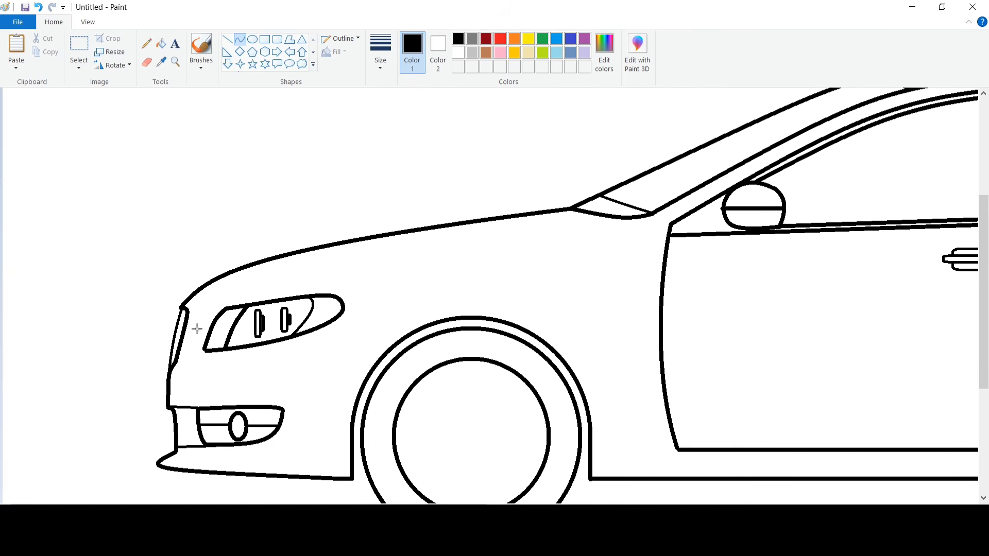
drag(191, 309, 590, 227)
drag(375, 242, 358, 254)
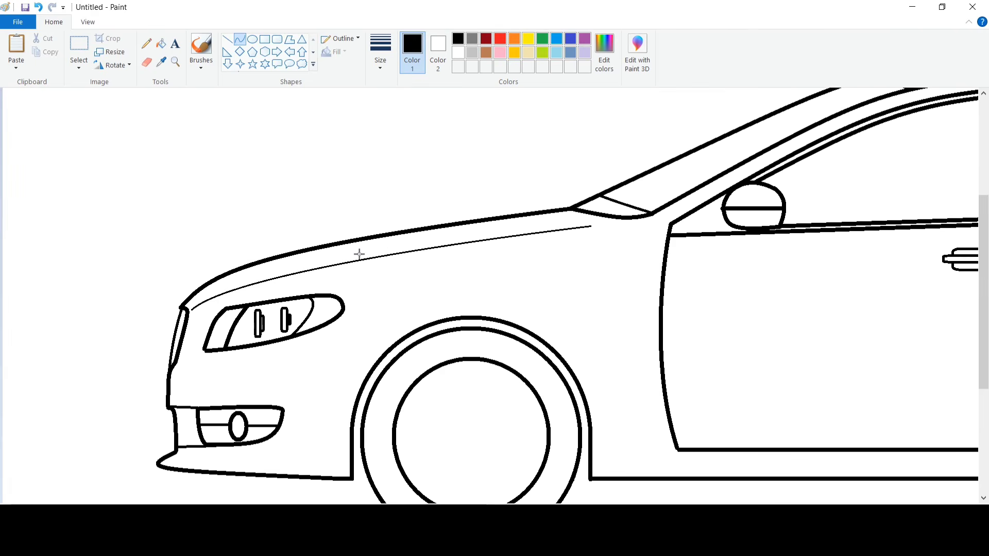
drag(590, 227, 594, 231)
click(635, 277)
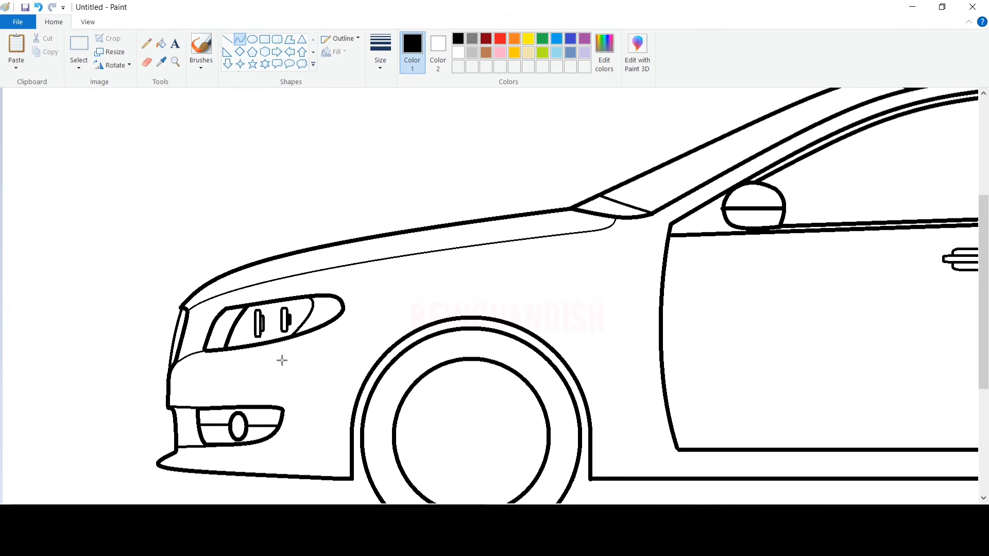
Step: Draw thin straight lines across the lower front bumper and along the sill between the two wheel arches
click(228, 39)
drag(178, 450, 351, 452)
click(87, 21)
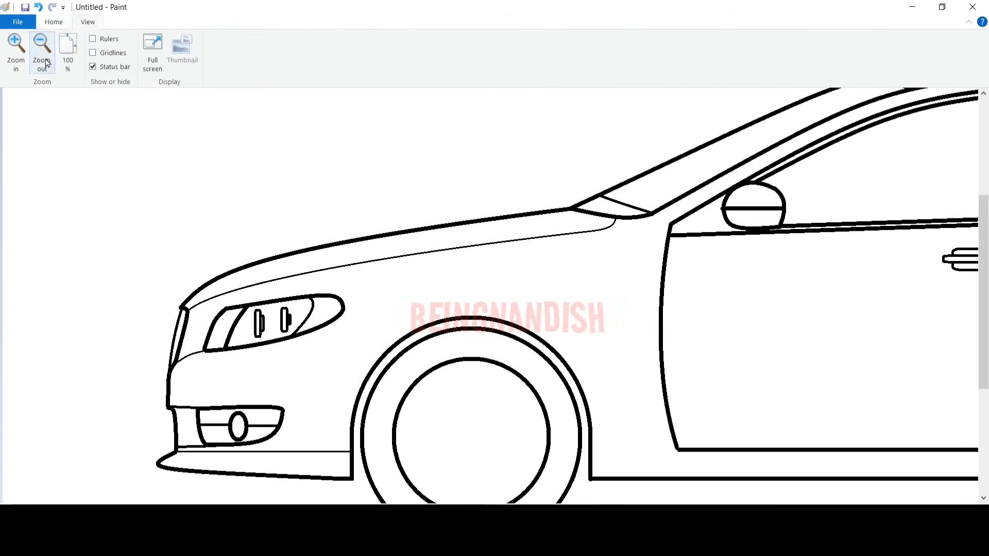
click(46, 63)
drag(296, 378, 657, 378)
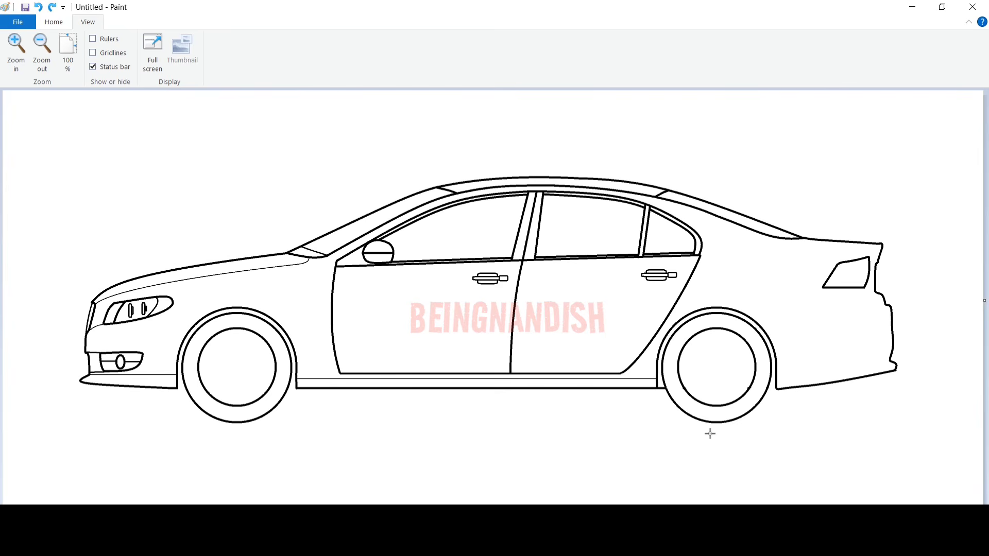
Step: Draw two thin straight lines along the lower rear bumper and one from the tail light to the boot corner
drag(776, 375, 893, 362)
drag(776, 380, 893, 363)
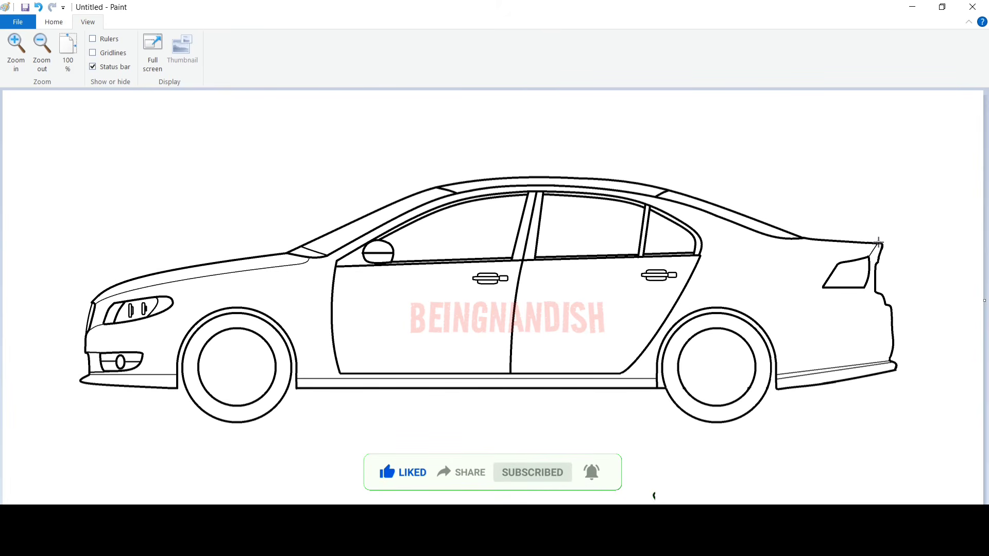
Step: Add a thick curve on the front side of the door mirror and a thin curve inside its upper half
click(16, 52)
scroll(248, 272, down, 3)
drag(273, 509, 490, 509)
click(53, 23)
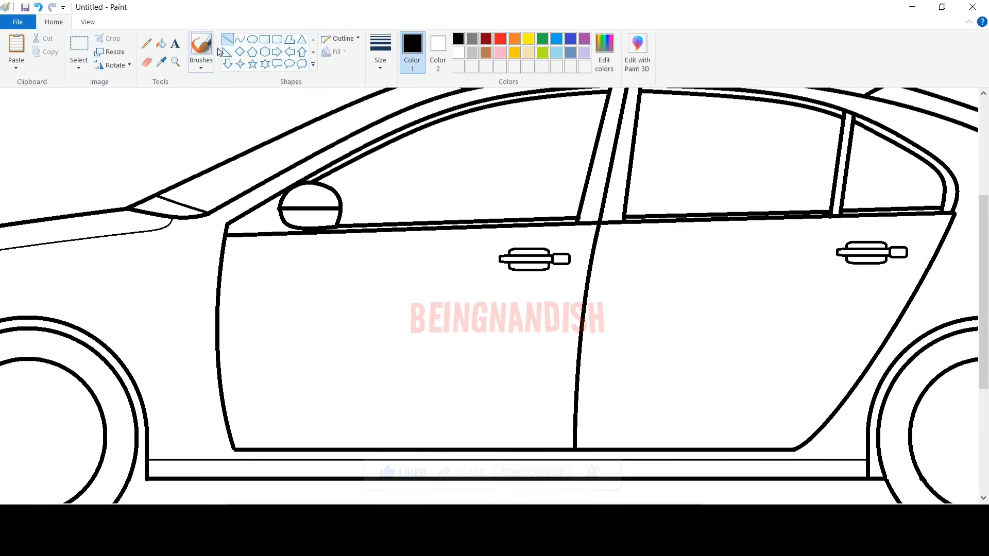
click(240, 39)
mouse_move(299, 208)
mouse_down()
mouse_move(337, 201)
mouse_move(305, 198)
mouse_move(283, 222)
mouse_up()
click(267, 207)
click(266, 224)
click(380, 57)
click(394, 139)
click(421, 159)
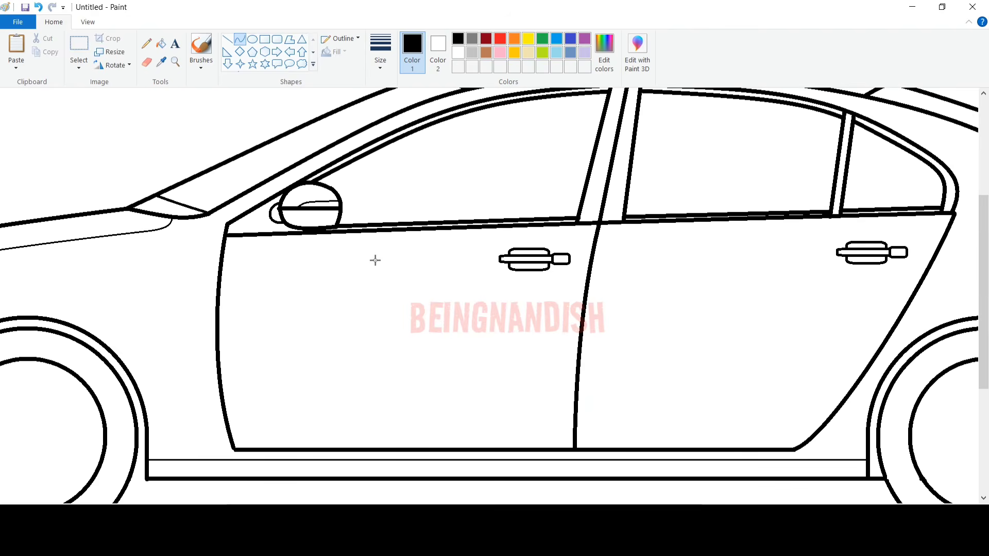
Step: Draw a thin curve from the tail light's underside to the rear bumper and a straight line rearward from the rear wheel arch
scroll(375, 260, right, 10)
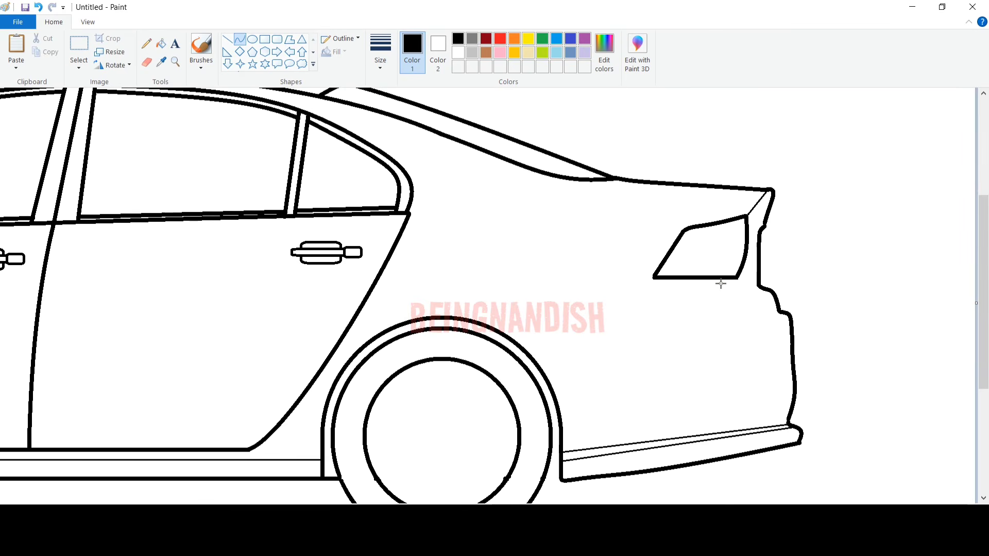
mouse_move(776, 311)
mouse_down()
mouse_move(692, 280)
mouse_move(716, 301)
mouse_move(702, 303)
mouse_up()
click(227, 39)
drag(528, 349, 635, 327)
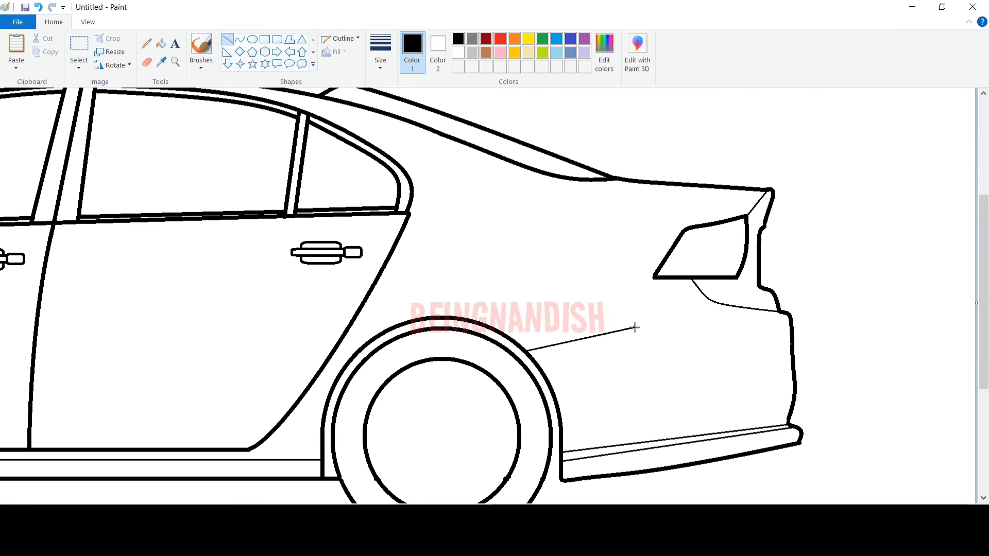
drag(528, 348, 522, 348)
drag(635, 327, 635, 332)
click(640, 284)
Step: Join the line behind the rear wheel arch to the tail light's lower front corner with a thin curve
click(240, 39)
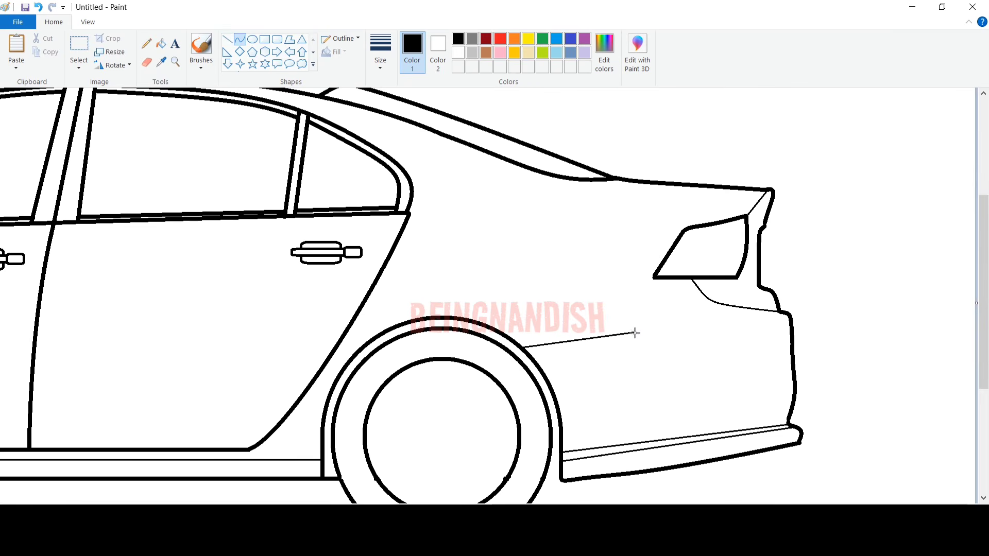
drag(654, 276, 653, 278)
drag(645, 312, 652, 326)
click(748, 310)
Step: Draw two thin horizontal lines across the inside of the tail light
click(227, 39)
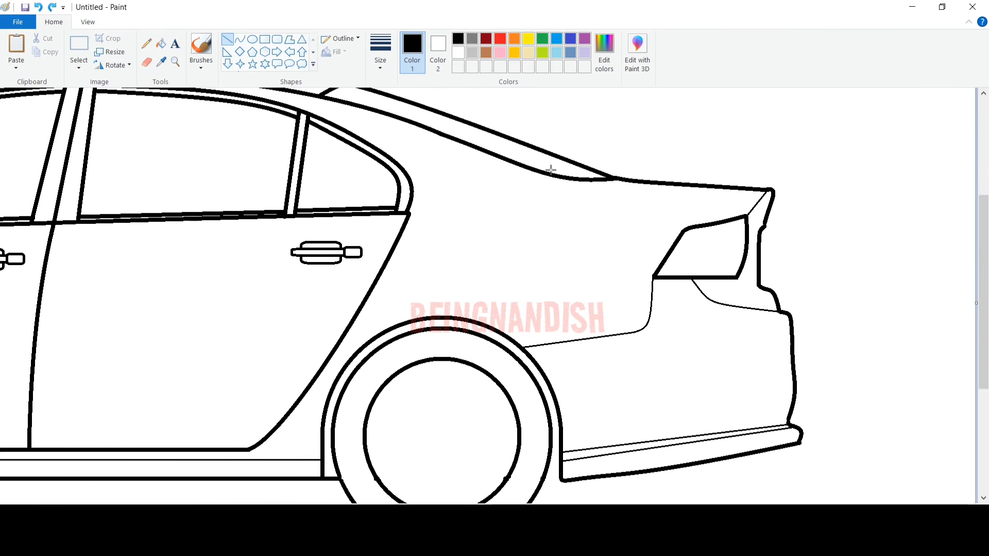
drag(659, 264, 742, 263)
drag(681, 238, 745, 237)
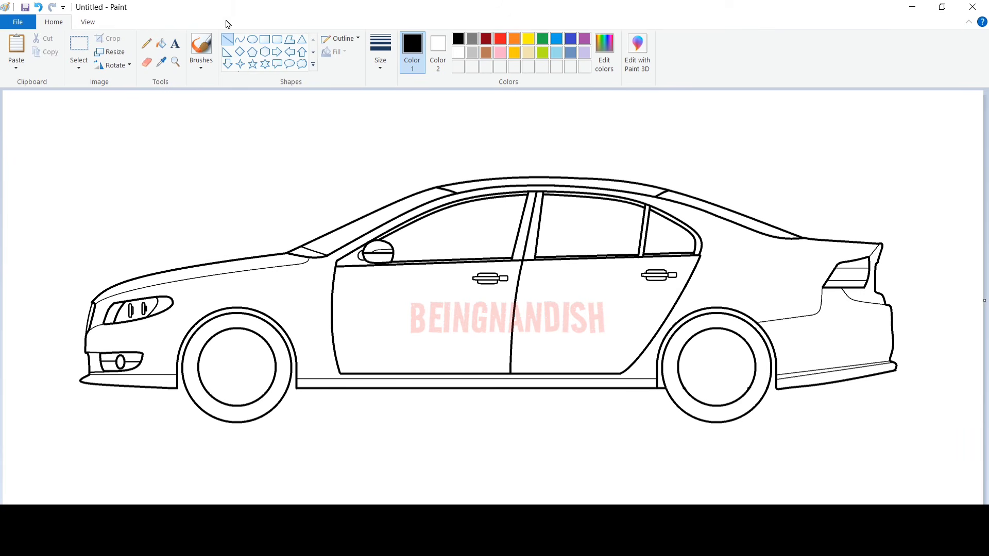
Step: Switch to a thicker line and close the gaps between the tyres and the lower ends of their arches with short straight lines
click(380, 52)
click(387, 164)
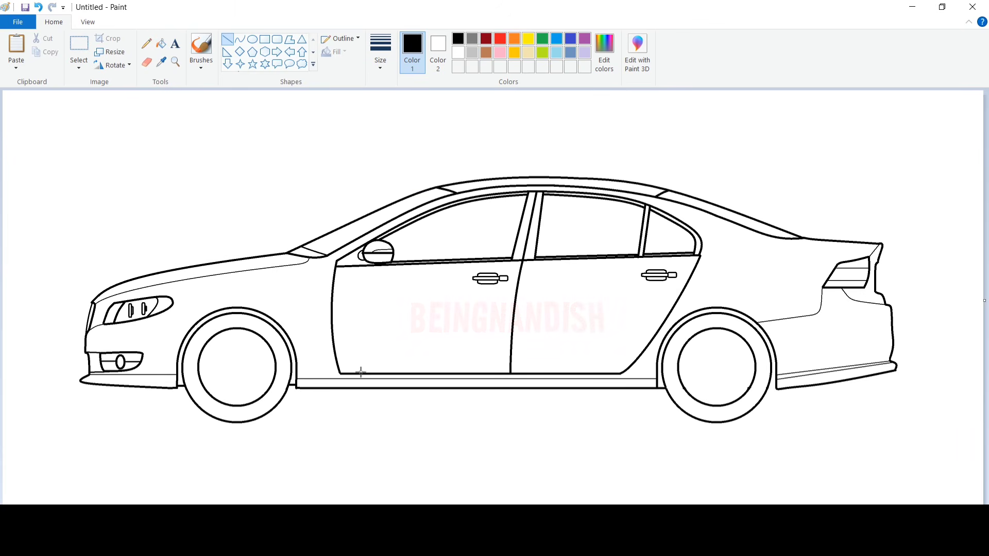
drag(770, 384, 776, 384)
click(811, 377)
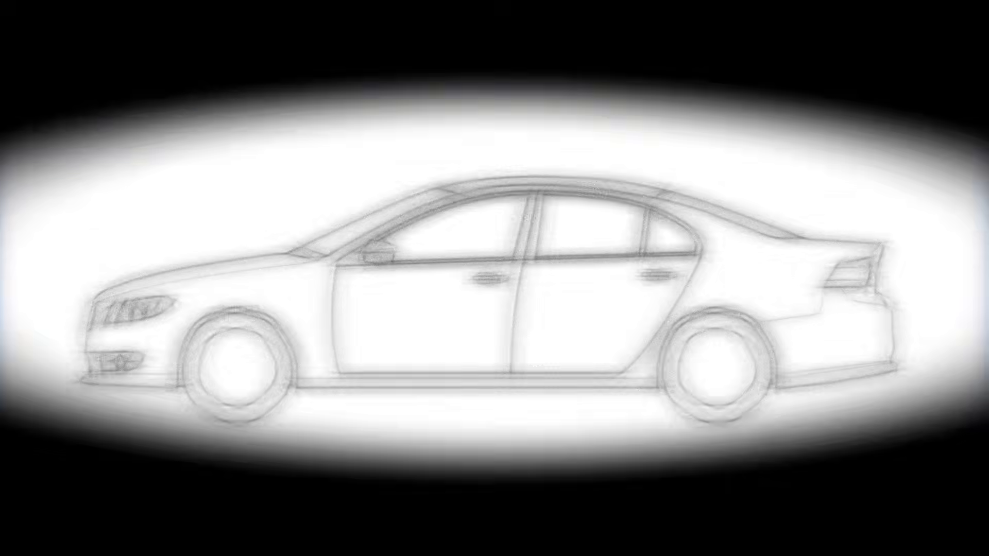